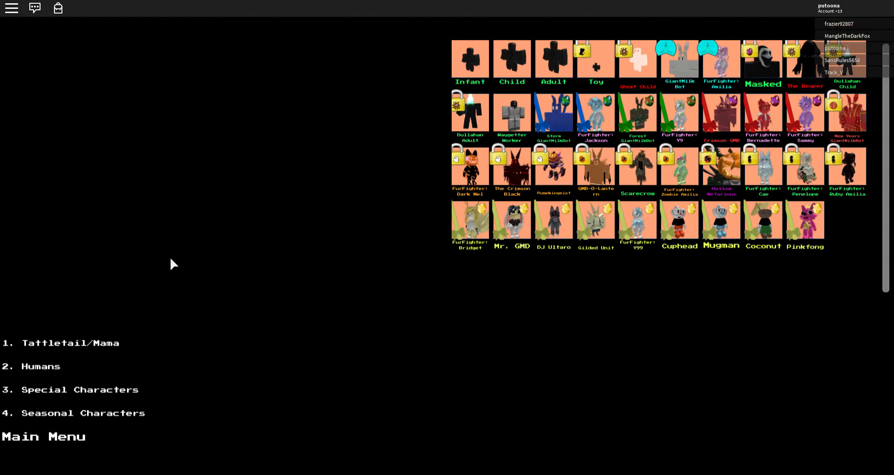
- Choose the classic Tattletail character from the Tattletail/Mama roster and confirm playing as it
{"action": "key", "text": "1"}
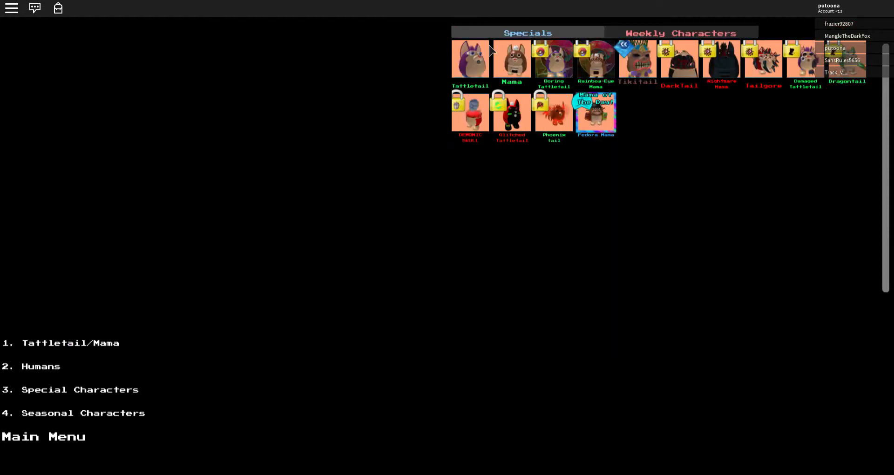
{"action": "left_click", "coordinate": [482, 57]}
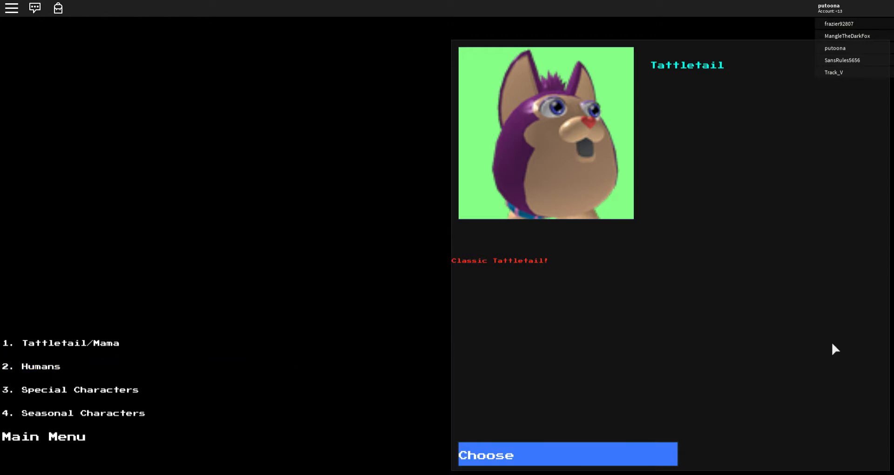
{"action": "left_click", "coordinate": [564, 463]}
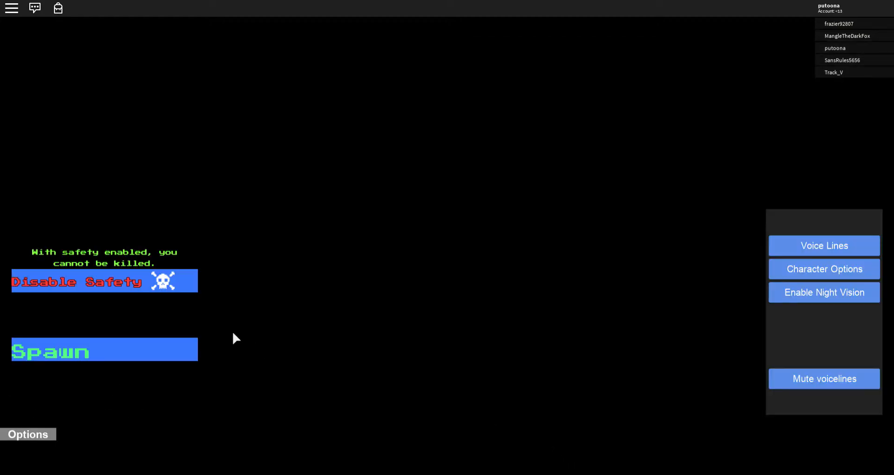
- Spawn into the house and walk Tattletail out of the bedroom down the hallway
{"action": "left_click", "coordinate": [161, 352]}
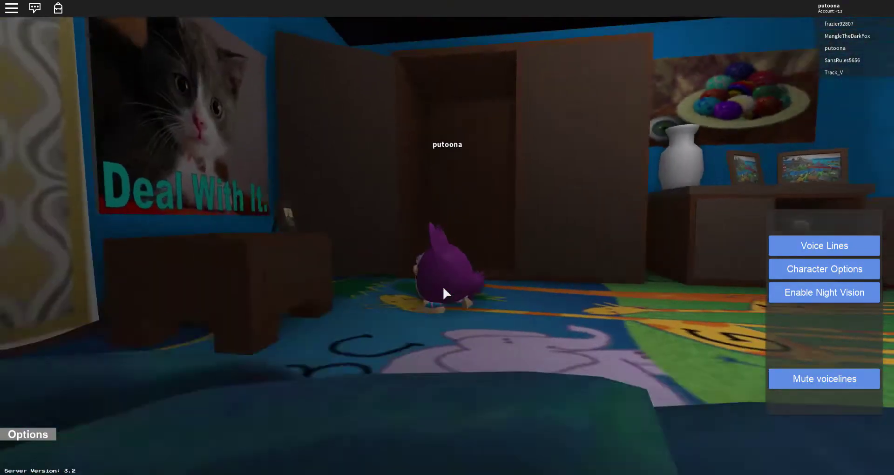
{"action": "left_click_drag", "start_coordinate": [443, 286], "coordinate": [514, 230]}
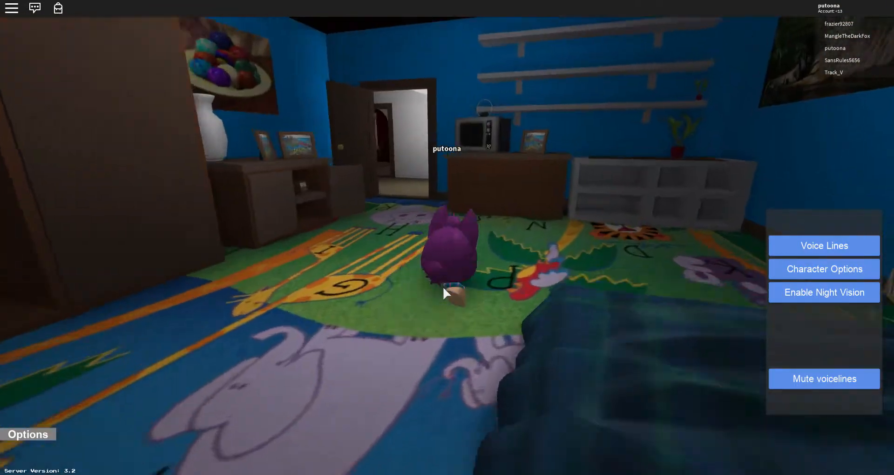
{"action": "key", "text": "w"}
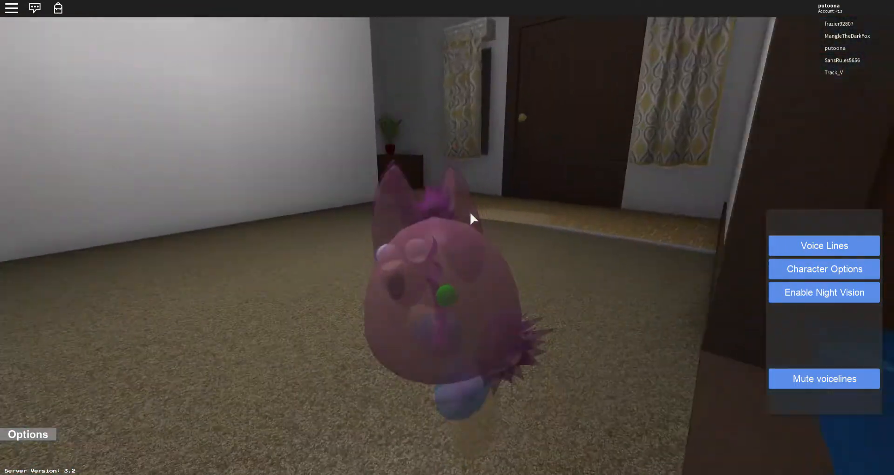
{"action": "key", "text": "w"}
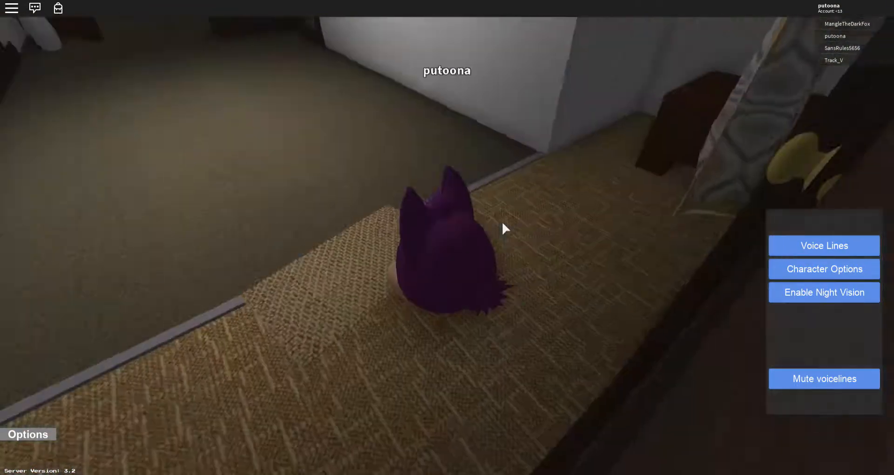
{"action": "key", "text": "w"}
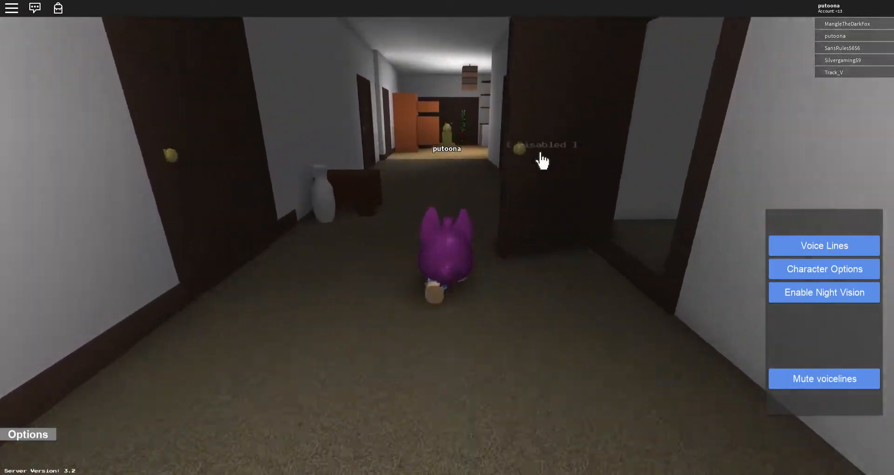
{"action": "mouse_move", "coordinate": [467, 171]}
{"action": "left_mouse_down"}
{"action": "mouse_move", "coordinate": [622, 206]}
{"action": "mouse_move", "coordinate": [364, 148]}
{"action": "left_mouse_up"}
{"action": "key", "text": "w"}
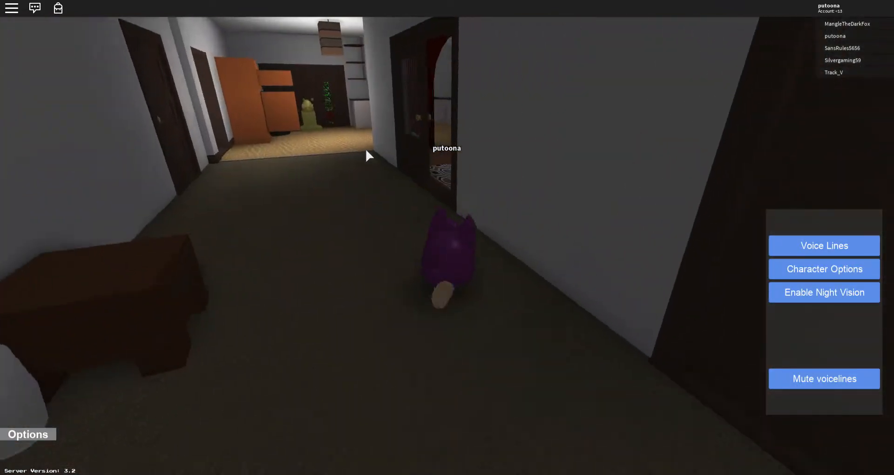
- Head through the green doorway and down the stairs into the basement by the boxes
{"action": "key", "text": "w"}
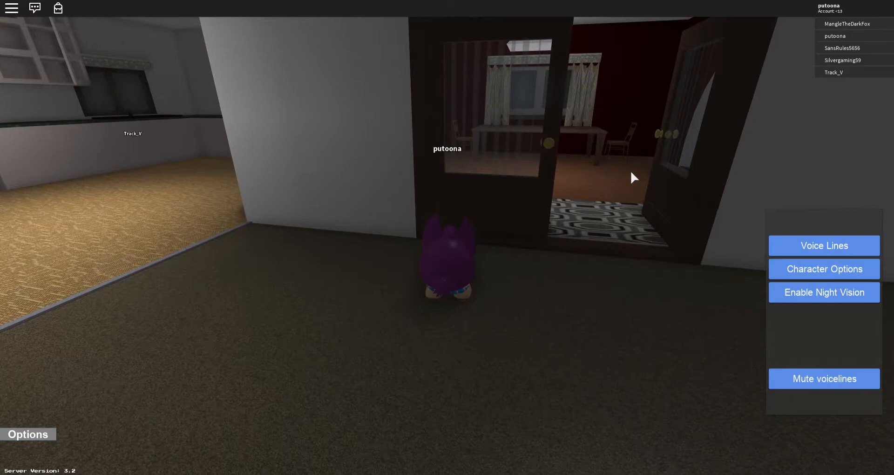
{"action": "mouse_move", "coordinate": [631, 171]}
{"action": "left_mouse_down"}
{"action": "mouse_move", "coordinate": [386, 154]}
{"action": "mouse_move", "coordinate": [238, 224]}
{"action": "left_mouse_up"}
{"action": "key", "text": "w"}
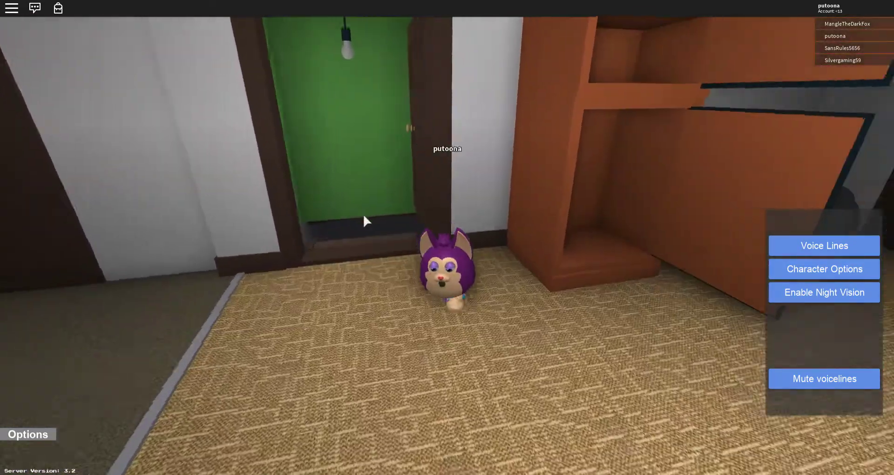
{"action": "key", "text": "w"}
{"action": "mouse_move", "coordinate": [364, 221]}
{"action": "left_mouse_down"}
{"action": "mouse_move", "coordinate": [422, 264]}
{"action": "mouse_move", "coordinate": [418, 212]}
{"action": "left_mouse_up"}
{"action": "key", "text": "w"}
{"action": "key", "text": "w"}
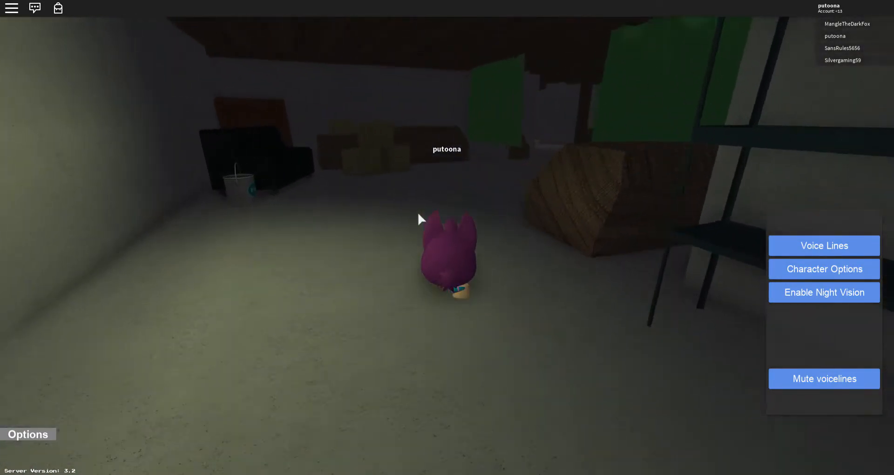
- Cross the basement past the washing machine room into the darker room and close the door behind
{"action": "key", "text": "w"}
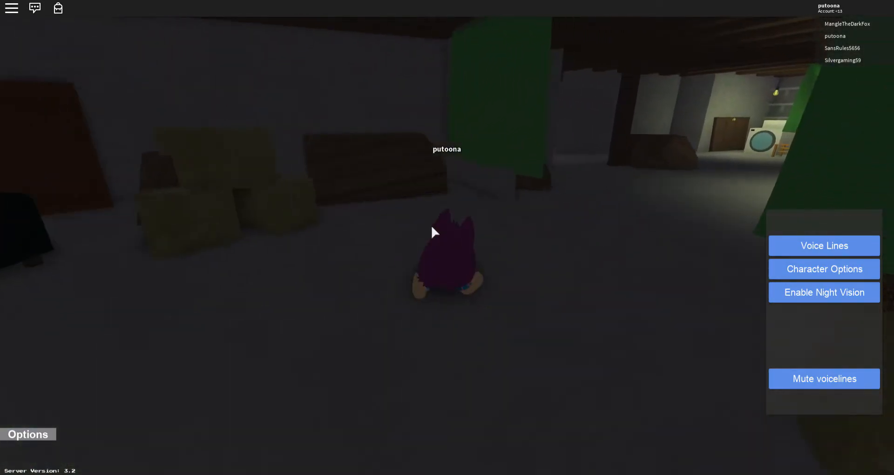
{"action": "left_click_drag", "start_coordinate": [417, 212], "coordinate": [435, 246]}
{"action": "key", "text": "w"}
{"action": "key", "text": "w"}
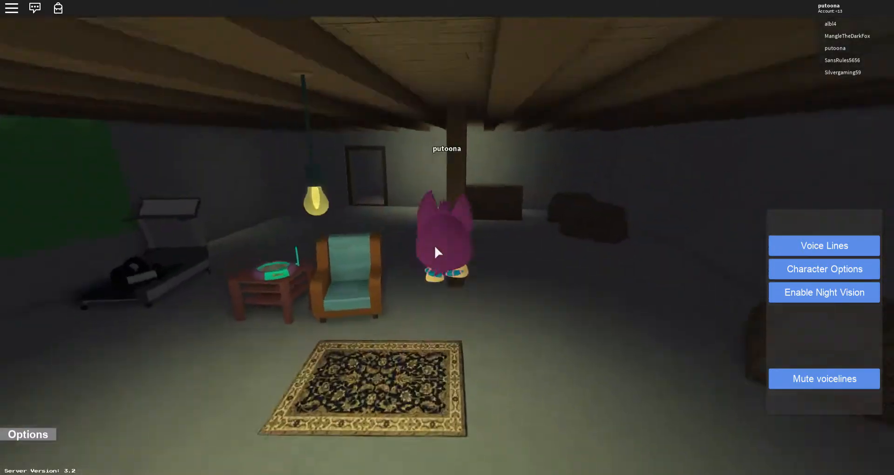
{"action": "key", "text": "w"}
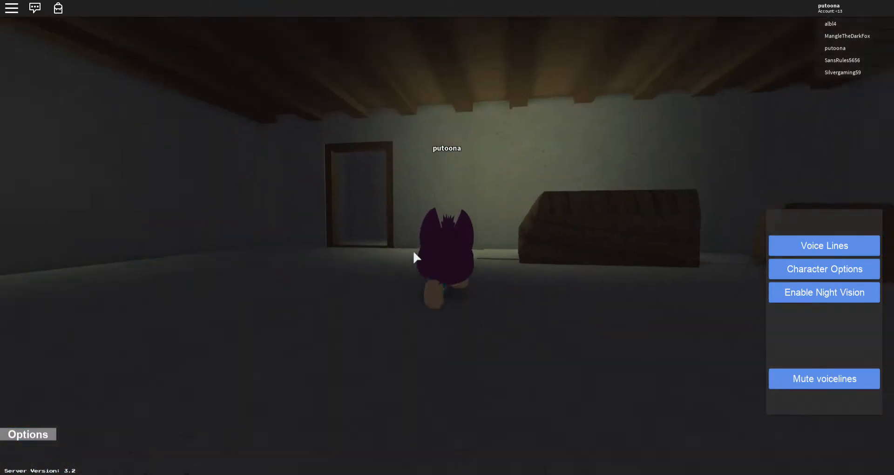
{"action": "scroll", "coordinate": [413, 251], "scroll_direction": "up", "scroll_amount": 3}
{"action": "key", "text": "w"}
{"action": "left_click", "coordinate": [403, 217]}
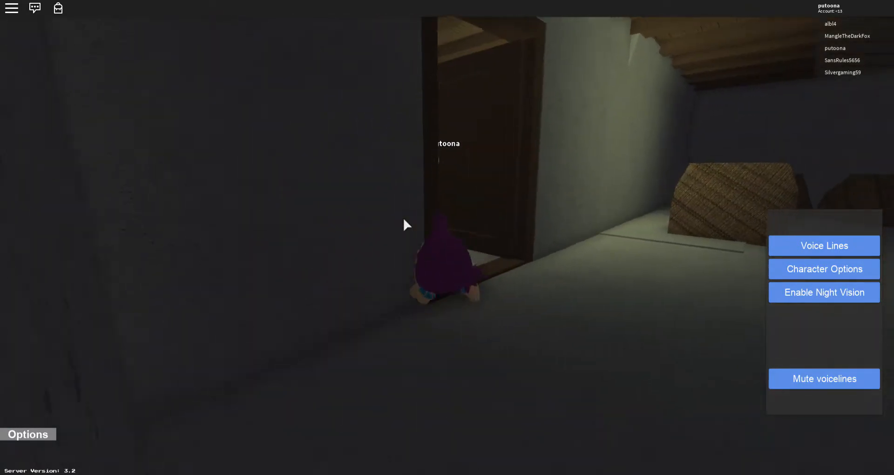
- Use the teleport orb by the crib to reach the bottom of the stairs and walk down the dark staircase
{"action": "left_click", "coordinate": [403, 217]}
{"action": "key", "text": "w"}
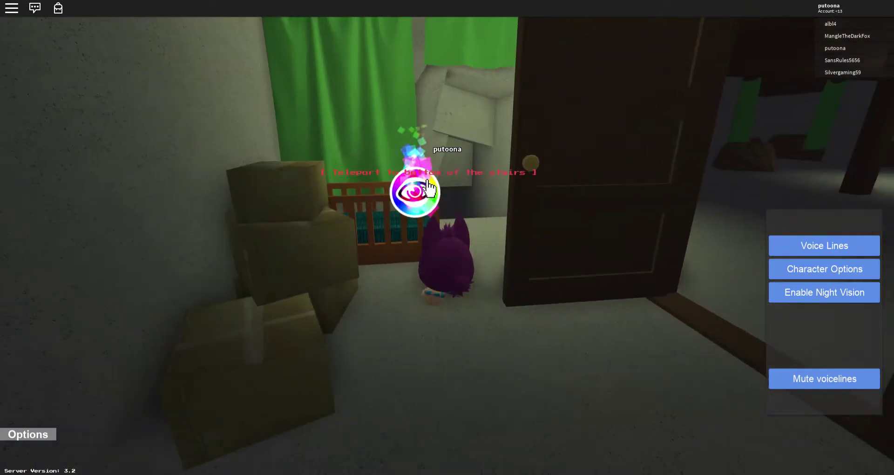
{"action": "left_click", "coordinate": [427, 187]}
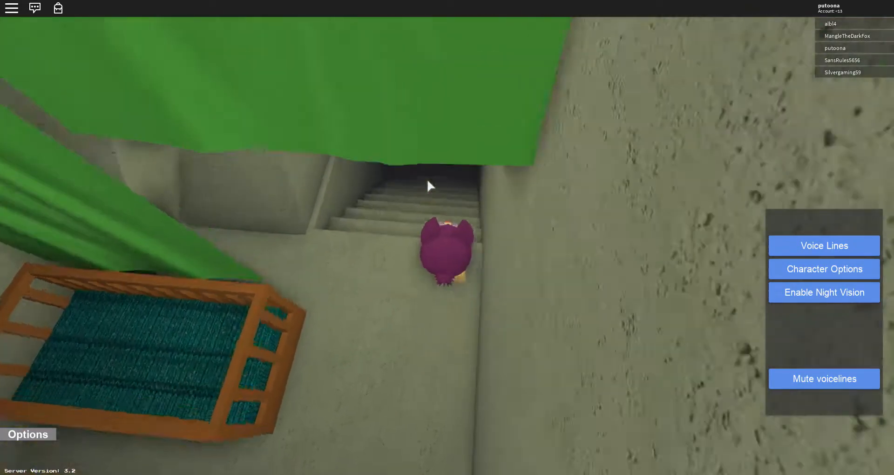
{"action": "key", "text": "w"}
{"action": "key", "text": "w"}
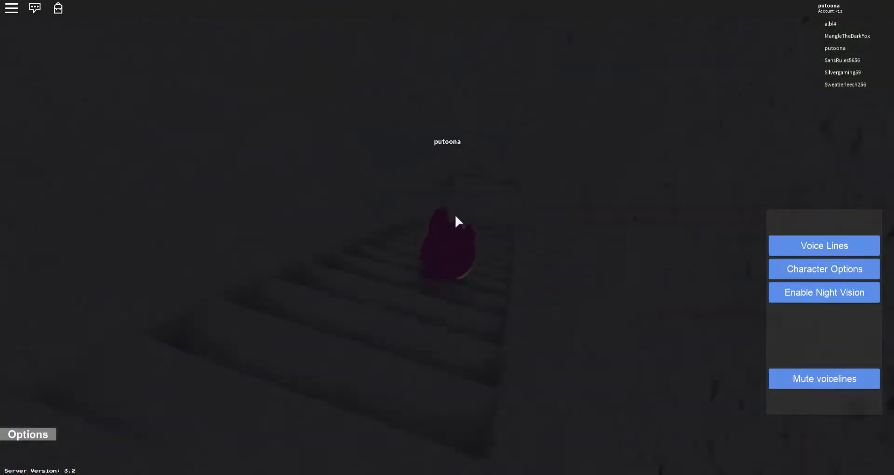
{"action": "key", "text": "w"}
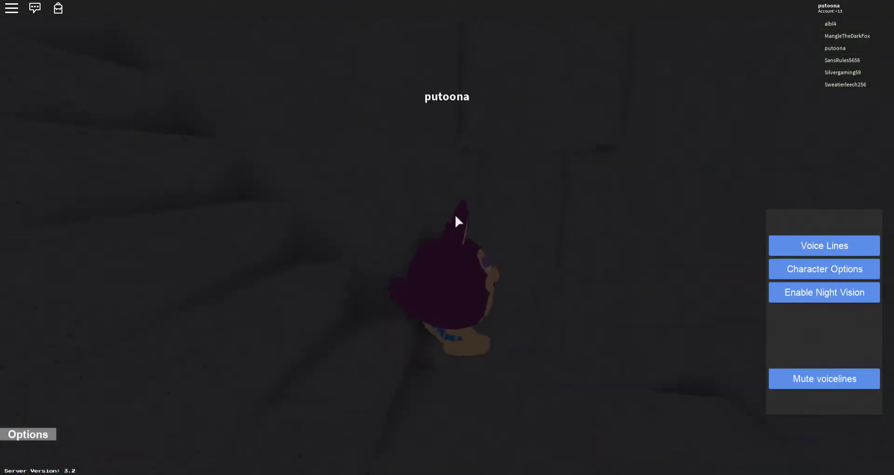
{"action": "key", "text": "w"}
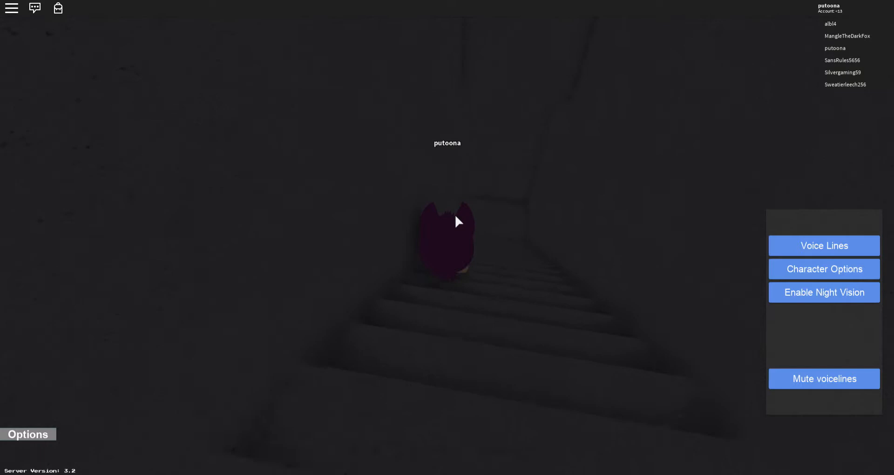
- Turn around and climb the staircase through the lit doorway at the top onto the next staircase
{"action": "key", "text": "w"}
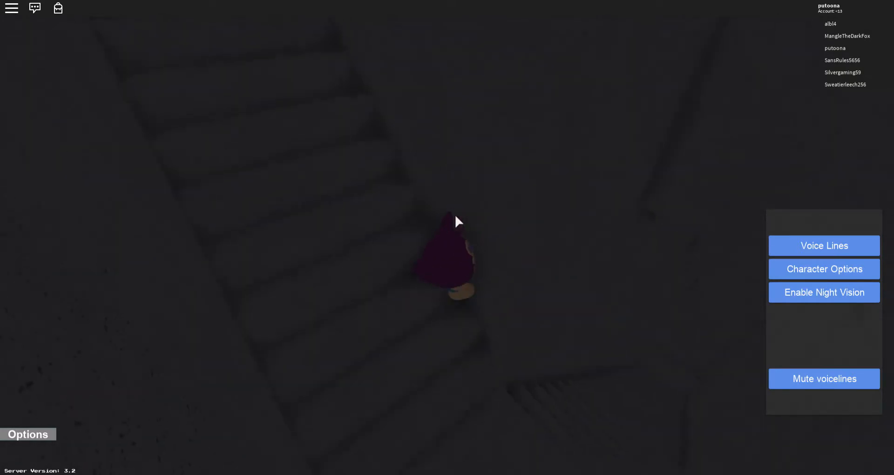
{"action": "key", "text": "w"}
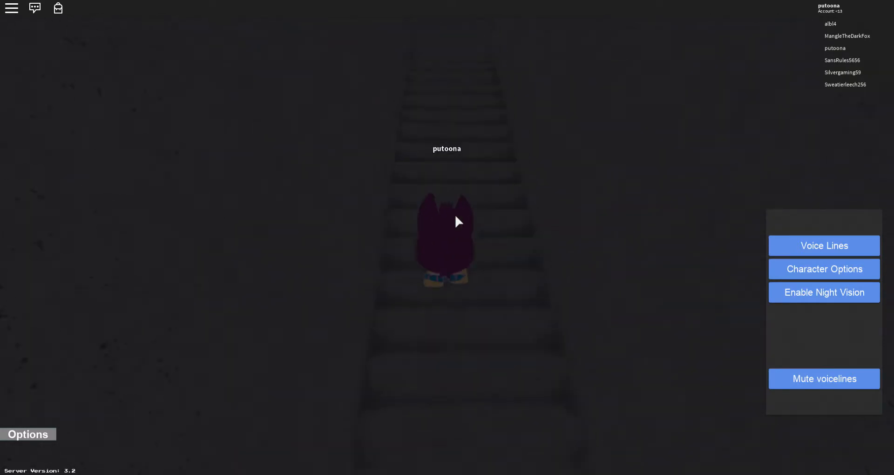
{"action": "key", "text": "w"}
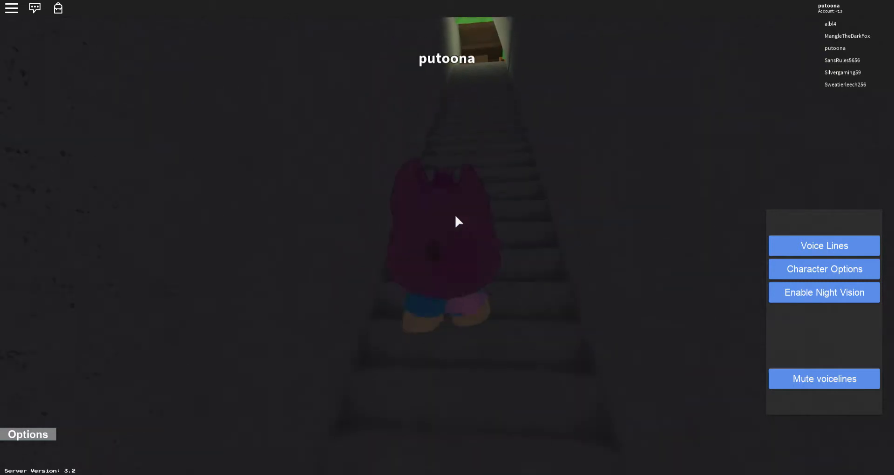
{"action": "key", "text": "w"}
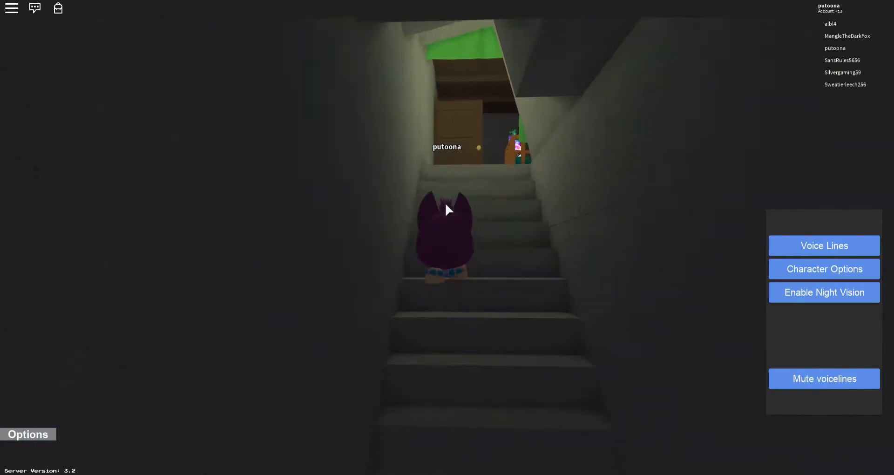
{"action": "key", "text": "w"}
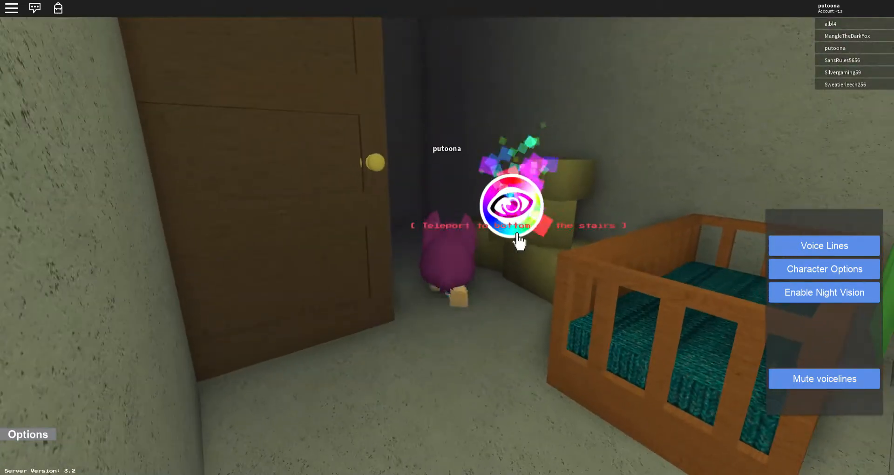
{"action": "key", "text": "w"}
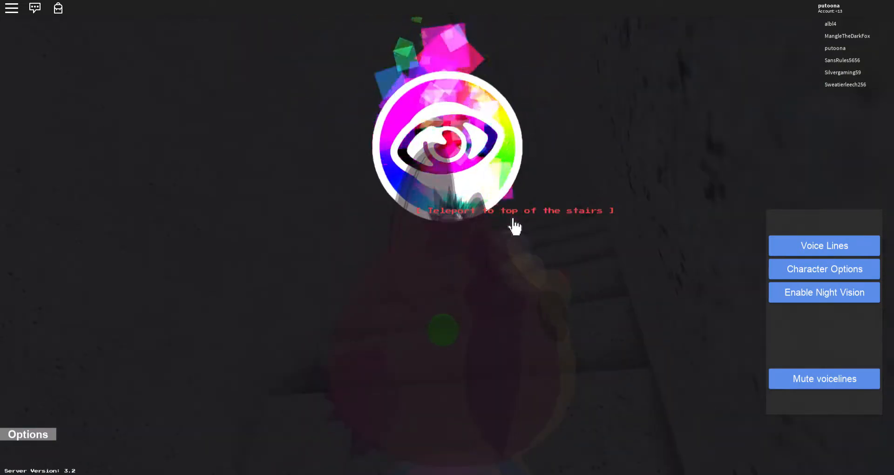
- Walk along the corridor through the green doorway until the shimmering doorway is close ahead
{"action": "key", "text": "w"}
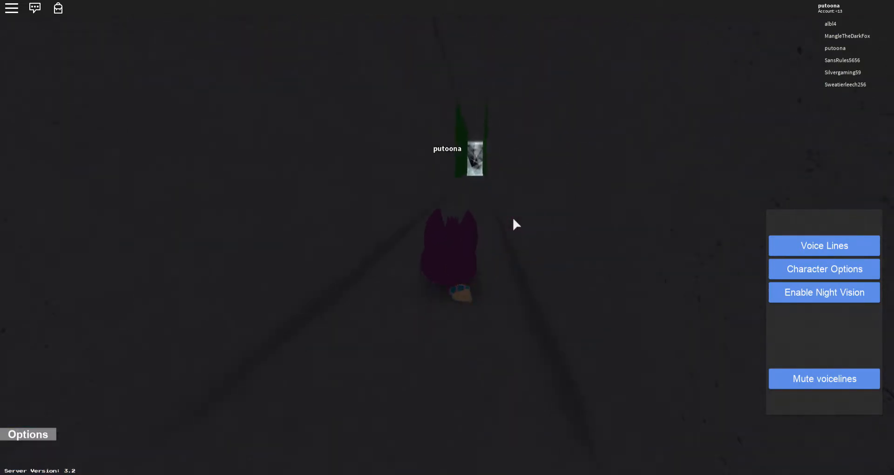
{"action": "key", "text": "w"}
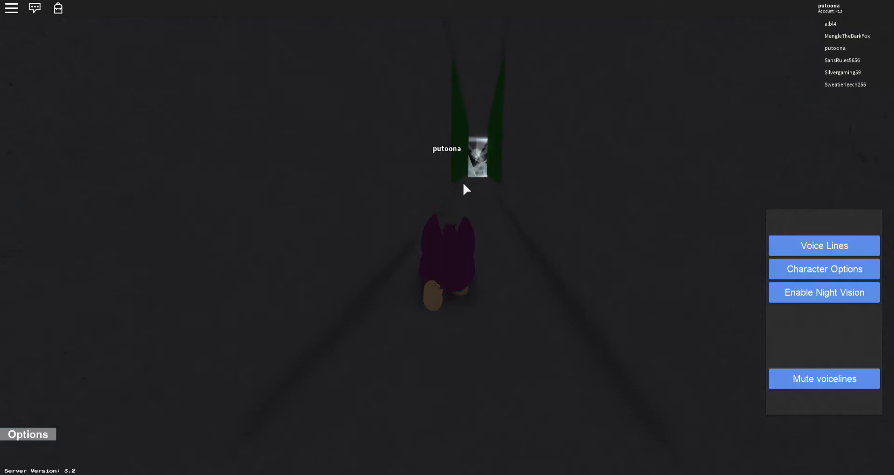
{"action": "key", "text": "w"}
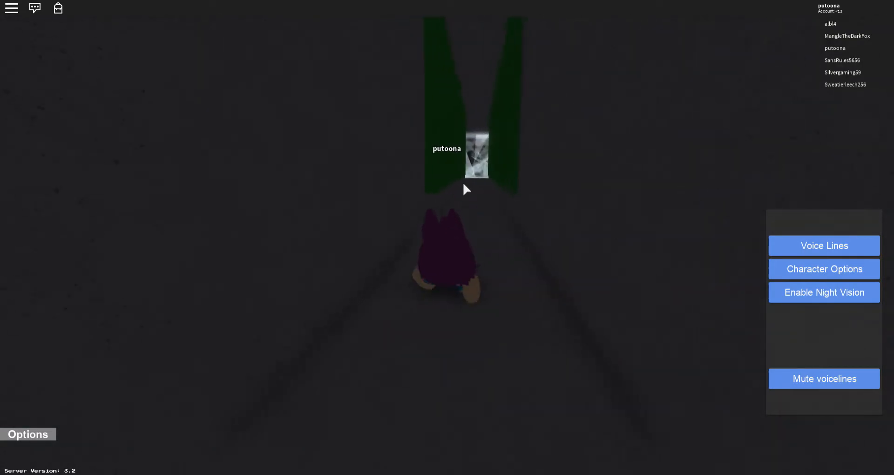
{"action": "key", "text": "w"}
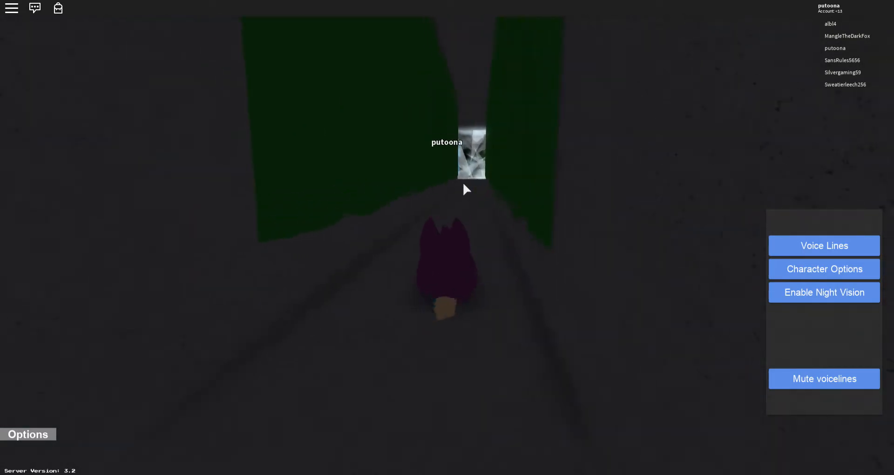
{"action": "key", "text": "w"}
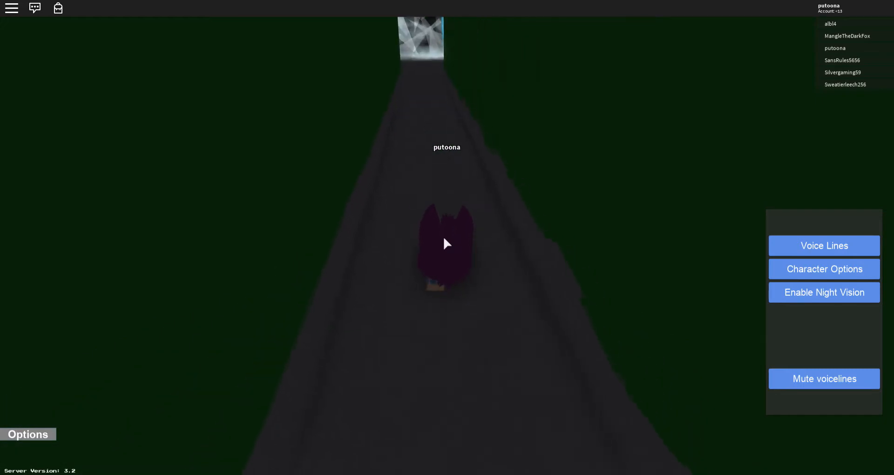
{"action": "key", "text": "w"}
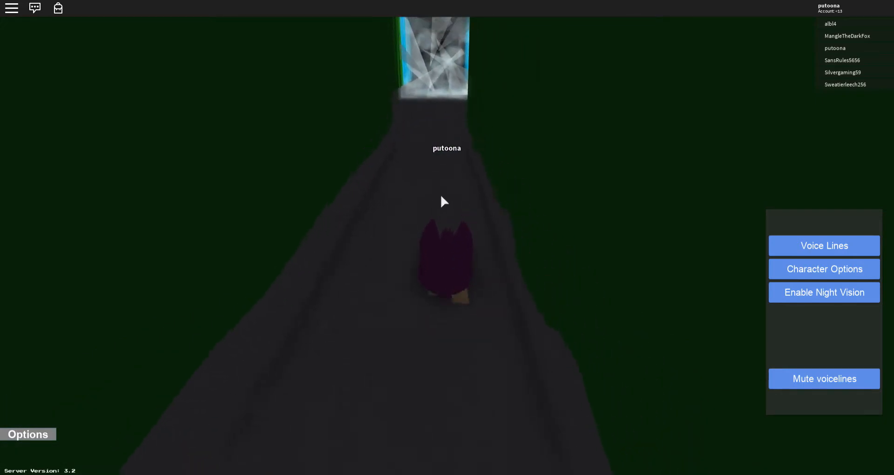
{"action": "right_click", "coordinate": [430, 103]}
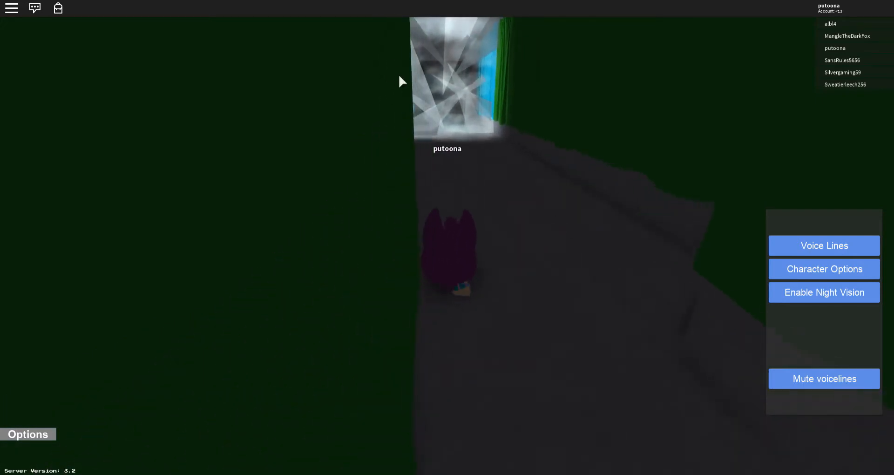
- Enter the Kaleidoscope doorway and follow the teal corridor up the stairs into the carpeted room
{"action": "key", "text": "w"}
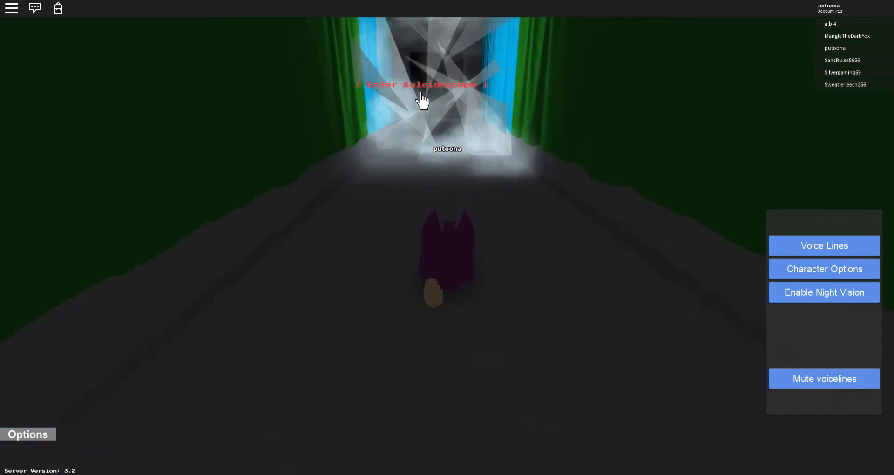
{"action": "left_click", "coordinate": [421, 98]}
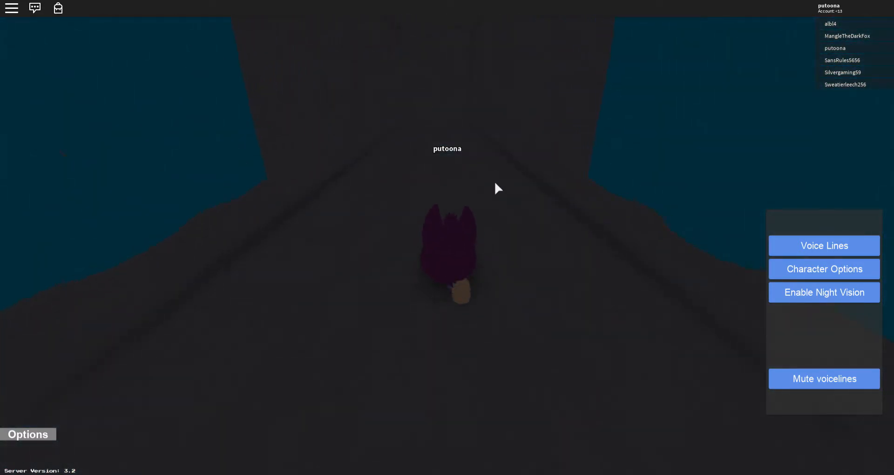
{"action": "key", "text": "w"}
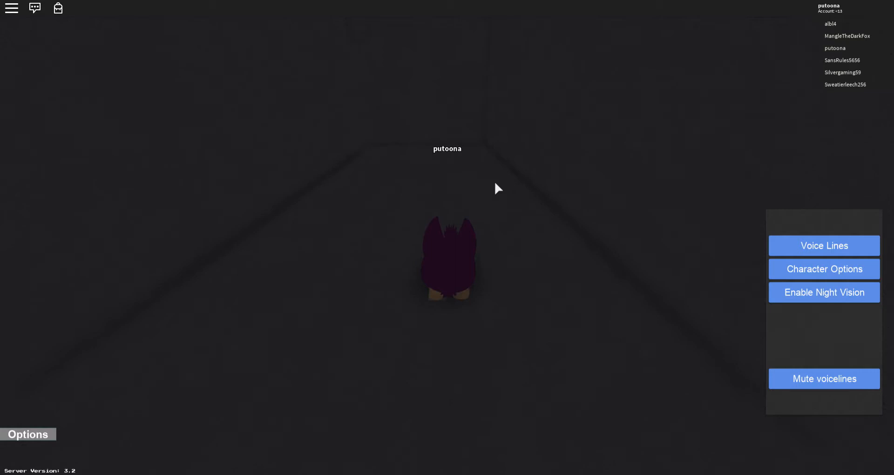
{"action": "key", "text": "w"}
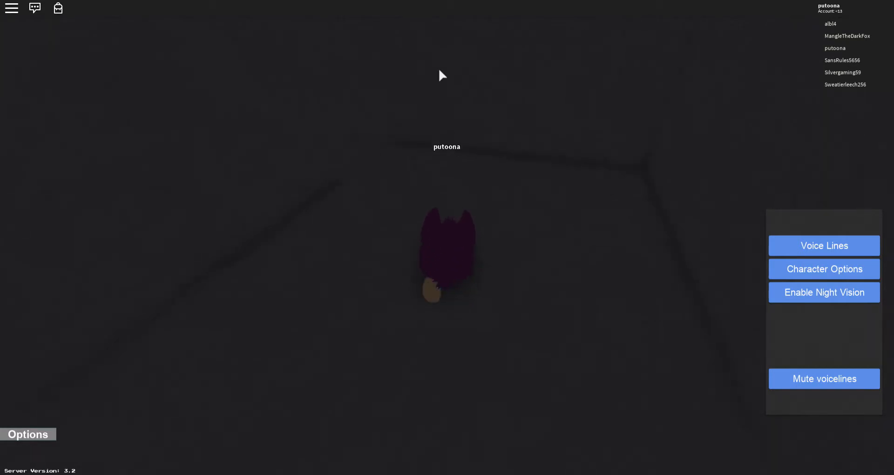
{"action": "key", "text": "w"}
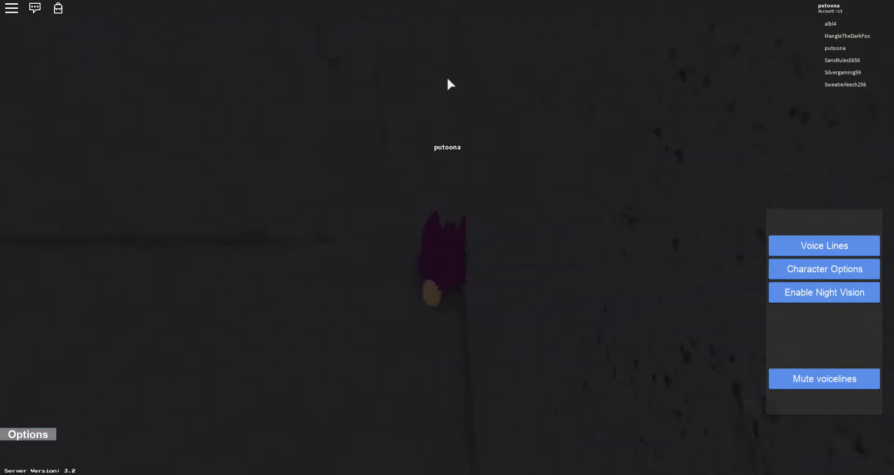
{"action": "key", "text": "w"}
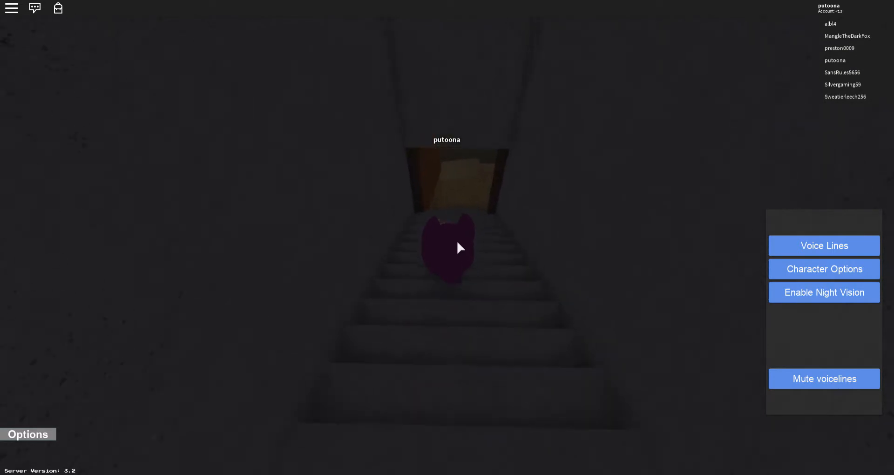
{"action": "key", "text": "w"}
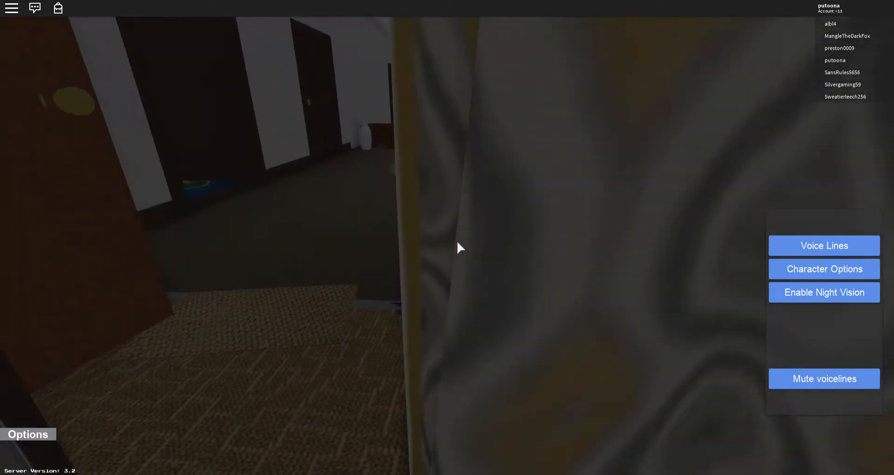
- Walk down the hallway through the bedroom into the pitch-dark room and turn on night vision
{"action": "left_click_drag", "start_coordinate": [458, 241], "coordinate": [679, 226]}
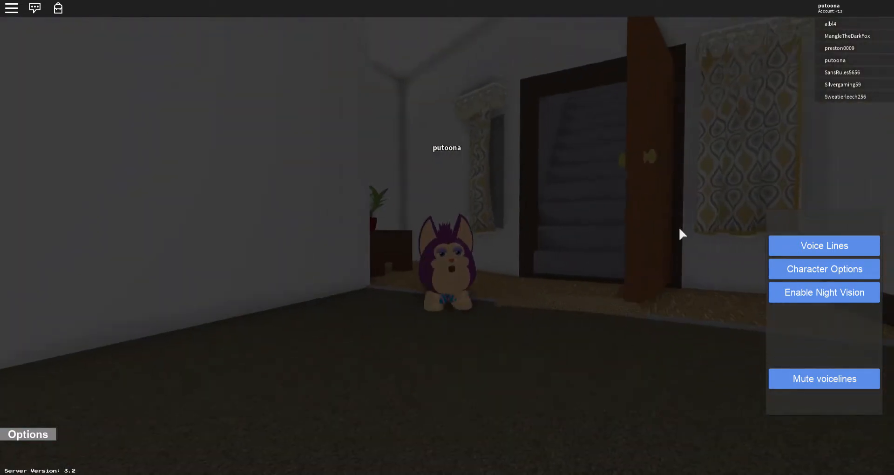
{"action": "key", "text": "w"}
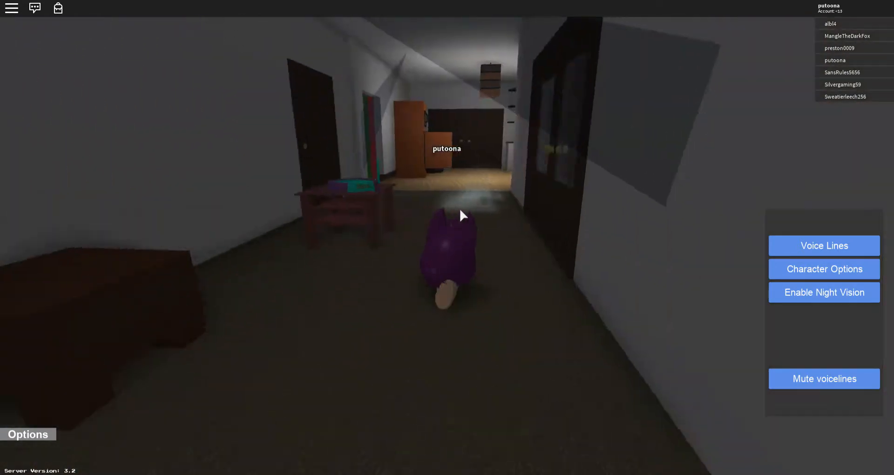
{"action": "key", "text": "w"}
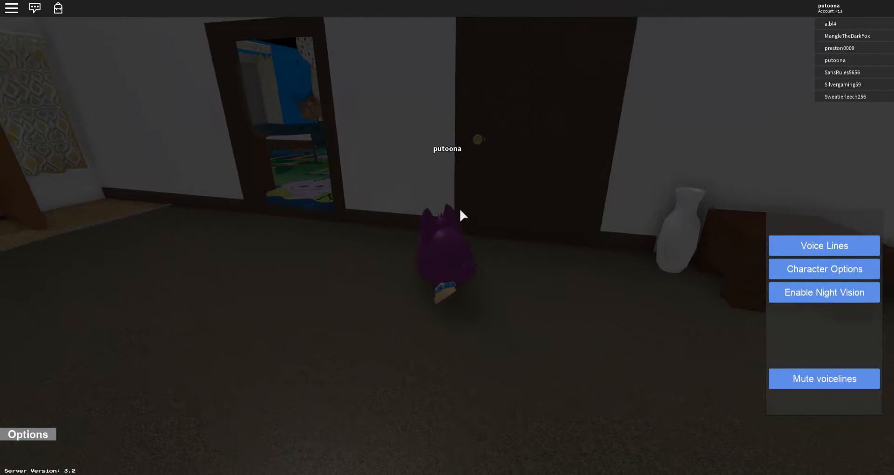
{"action": "key", "text": "w"}
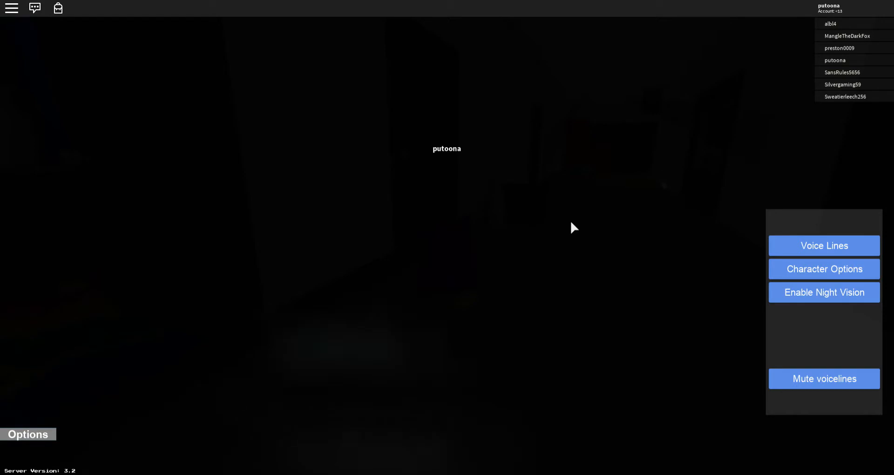
{"action": "key", "text": "w"}
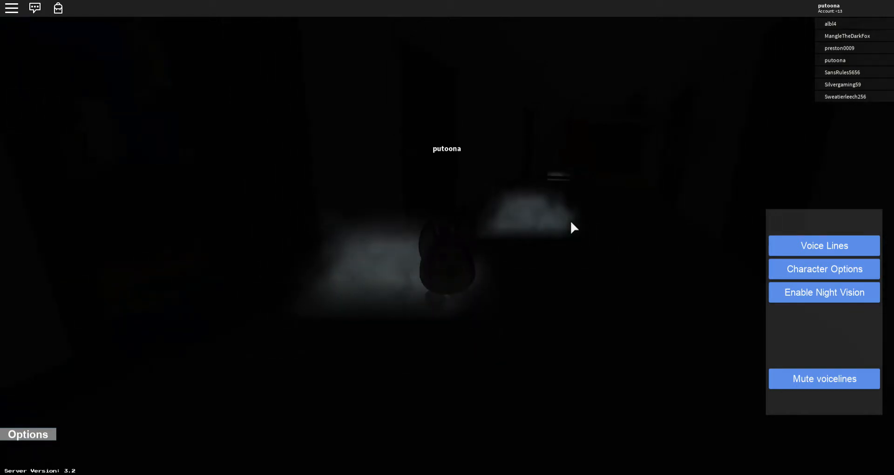
{"action": "key", "text": "w"}
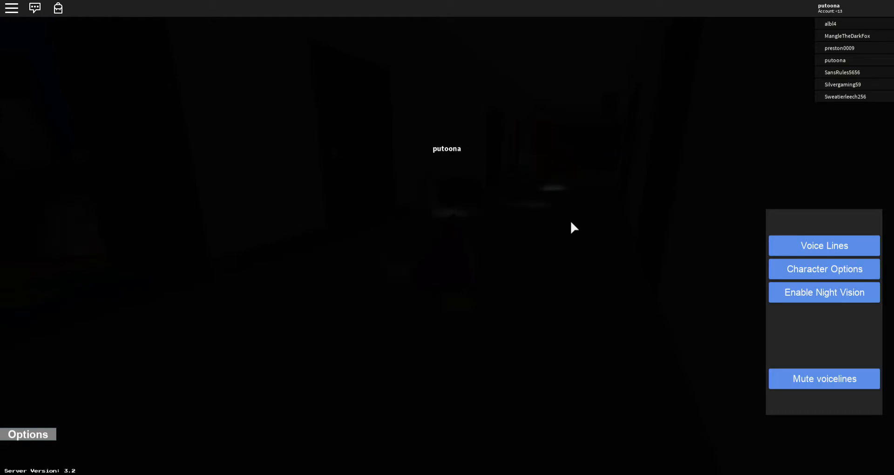
{"action": "left_click", "coordinate": [793, 301]}
- Wander through the red-lit rooms and archway into the Christmas tree living room
{"action": "key", "text": "w"}
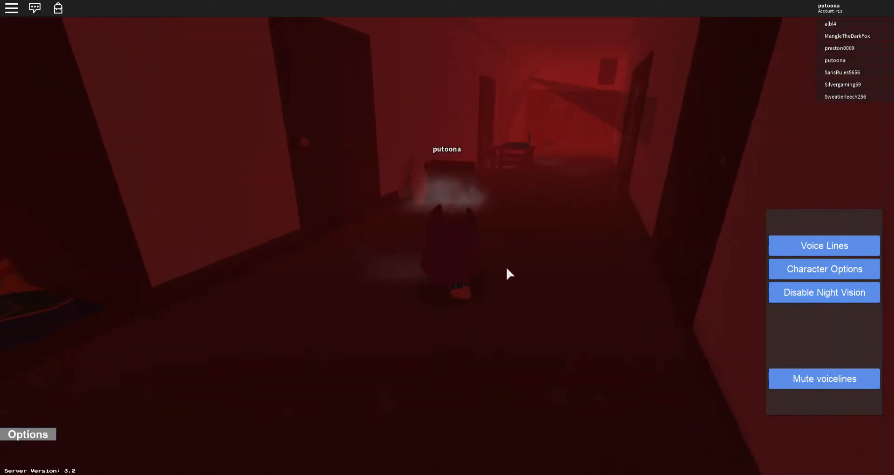
{"action": "key", "text": "w"}
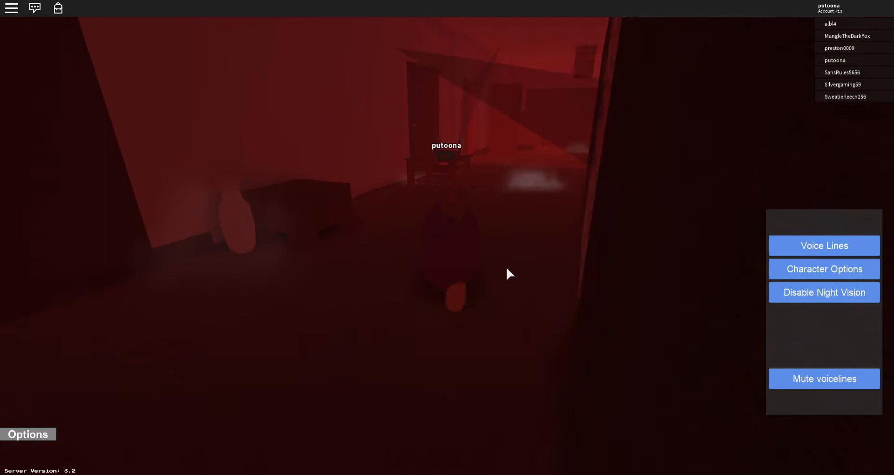
{"action": "key", "text": "w"}
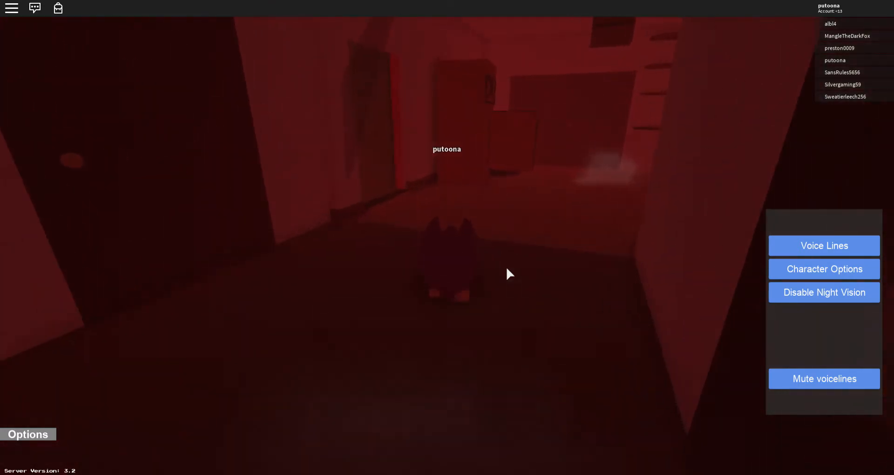
{"action": "key", "text": "w"}
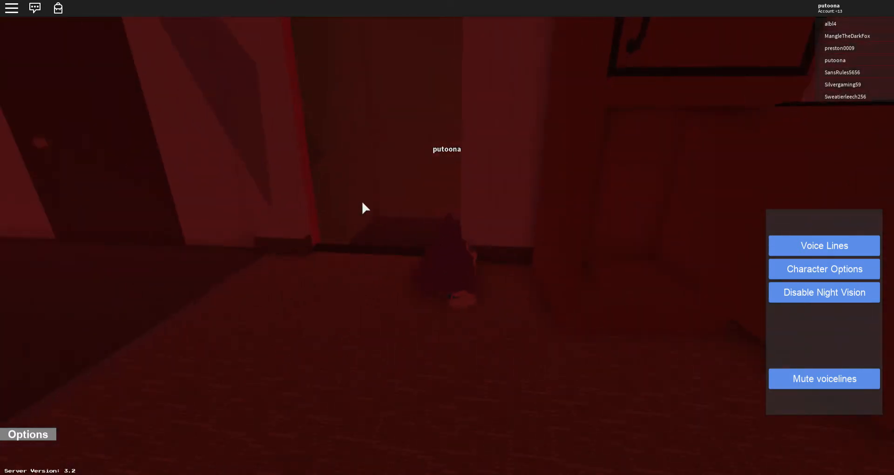
{"action": "key", "text": "w"}
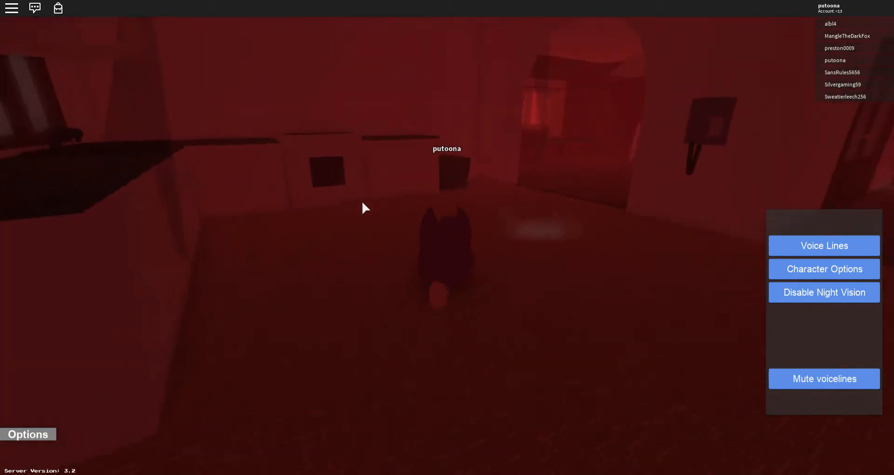
{"action": "key", "text": "w"}
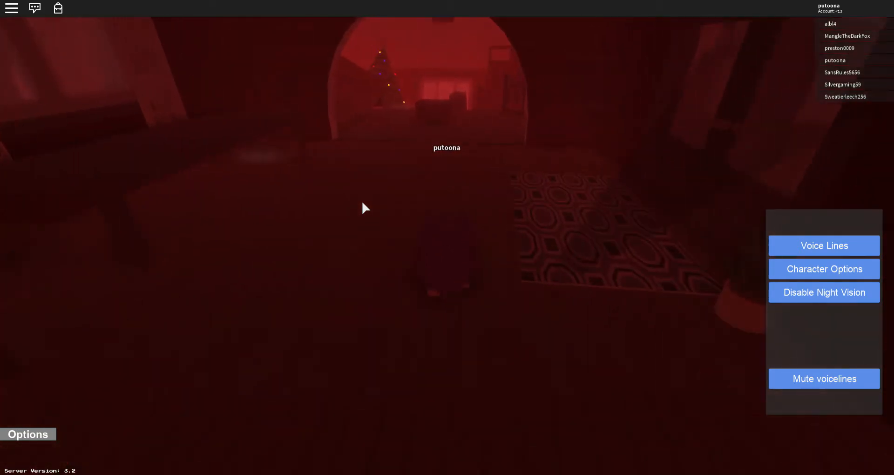
{"action": "key", "text": "w"}
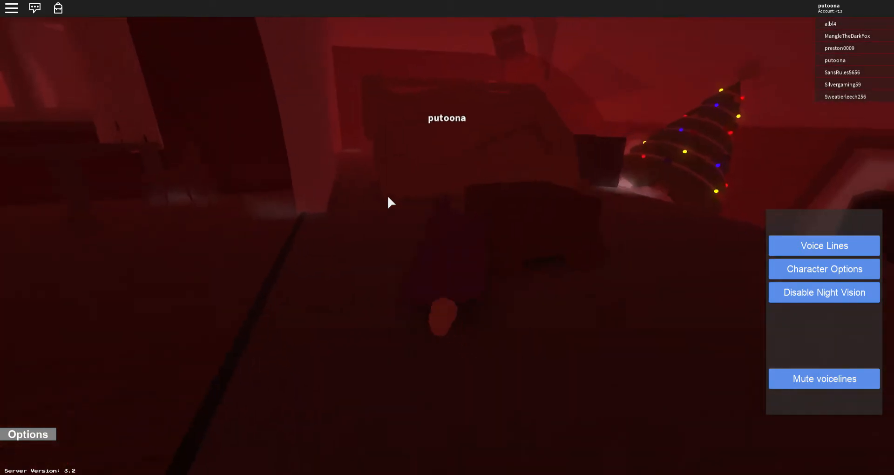
{"action": "key", "text": "w"}
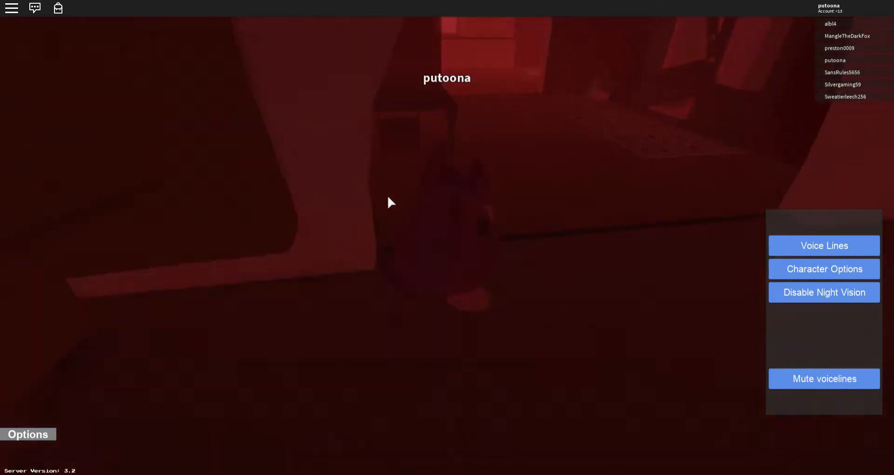
- Walk back down the red corridor past the plant box into the room with the patterned floor
{"action": "key", "text": "w"}
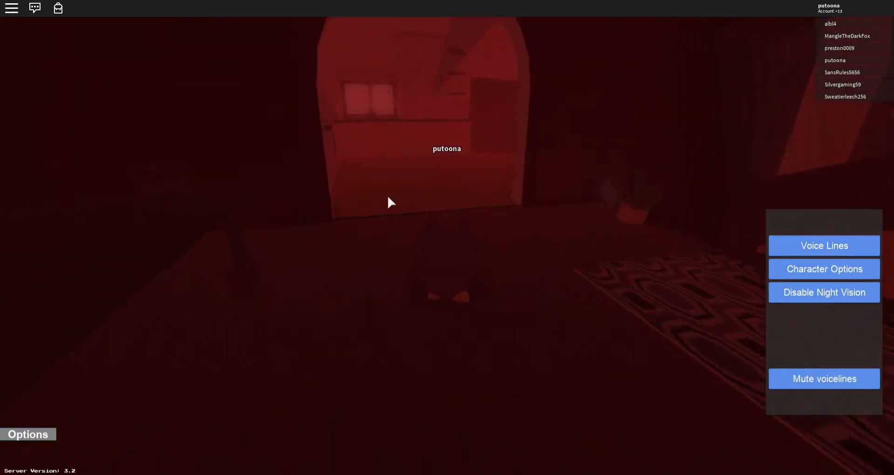
{"action": "key", "text": "w"}
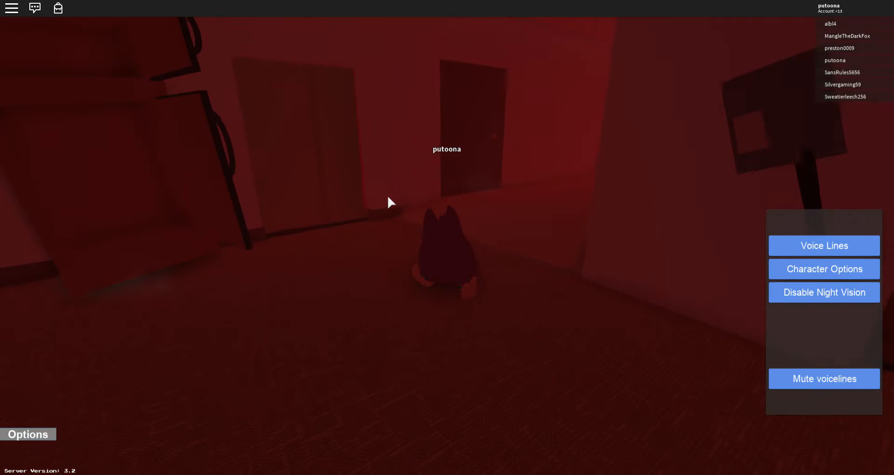
{"action": "key", "text": "w"}
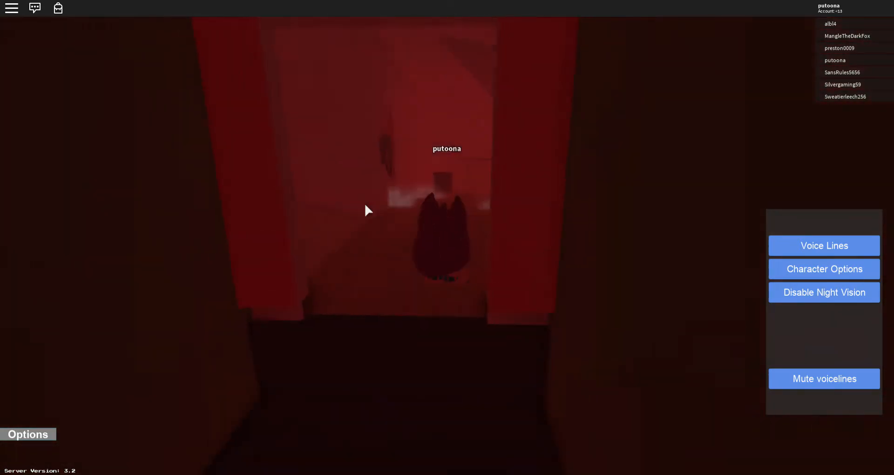
{"action": "key", "text": "w"}
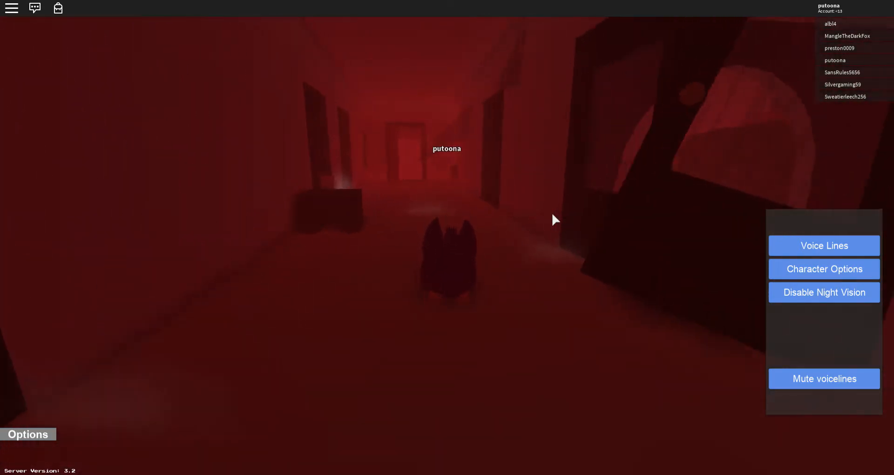
{"action": "key", "text": "w"}
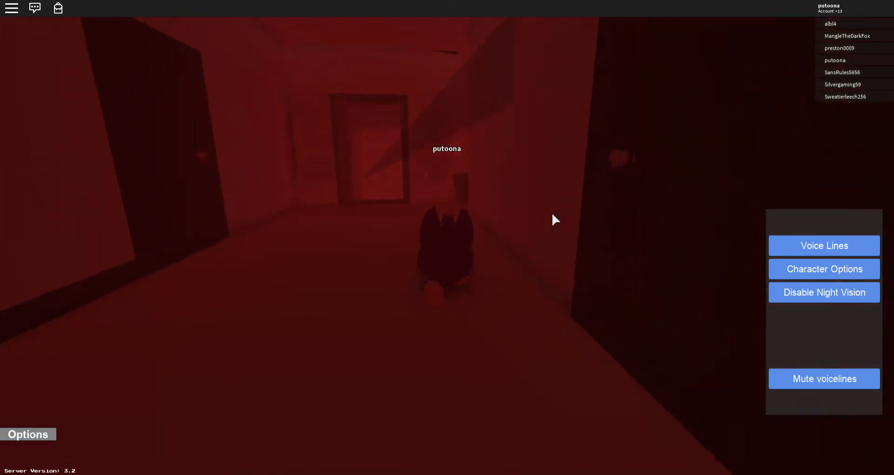
{"action": "key", "text": "w"}
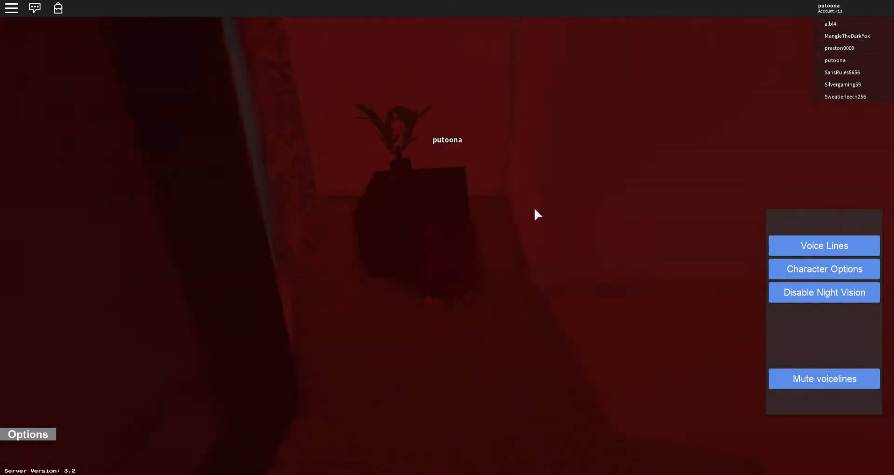
{"action": "key", "text": "w"}
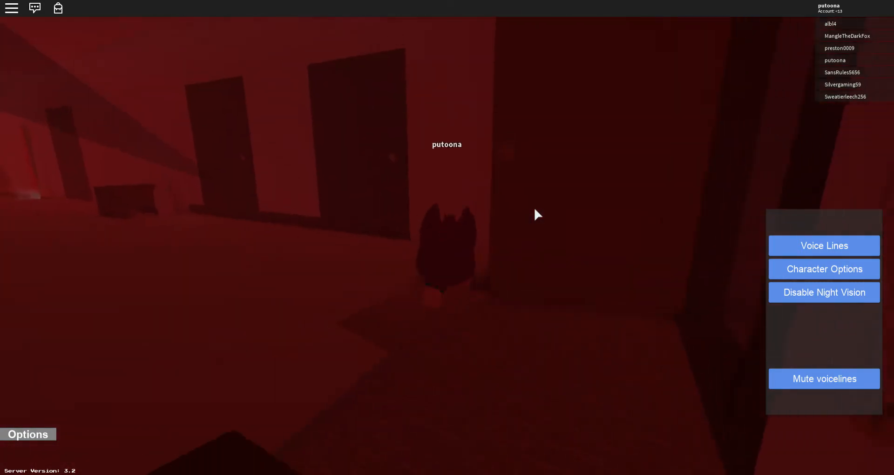
{"action": "key", "text": "w"}
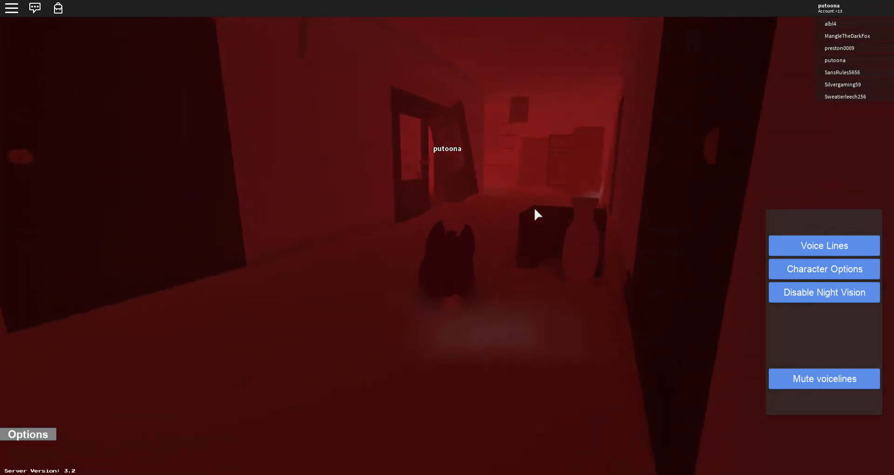
{"action": "key", "text": "w"}
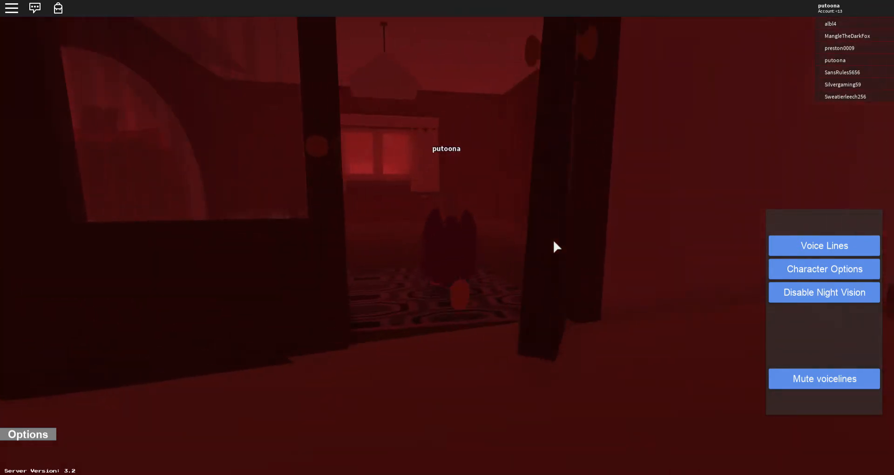
- Loop past the Christmas tree and fence through the hallway into the room with the table and rug
{"action": "key", "text": "w"}
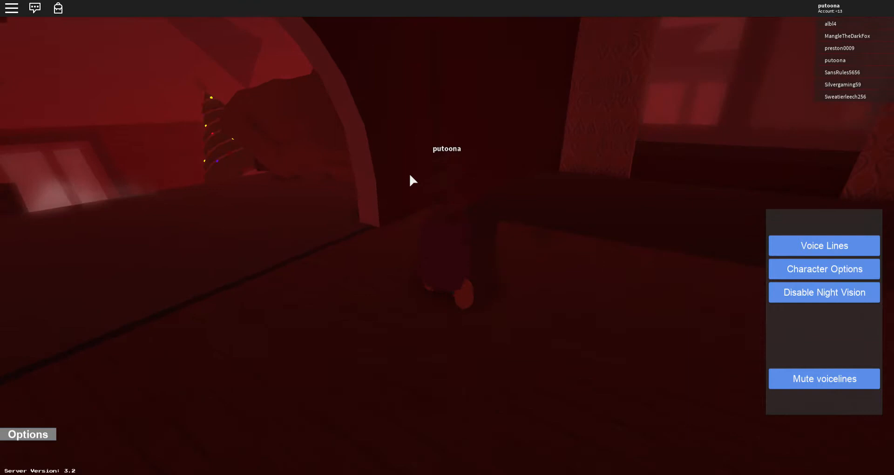
{"action": "key", "text": "w"}
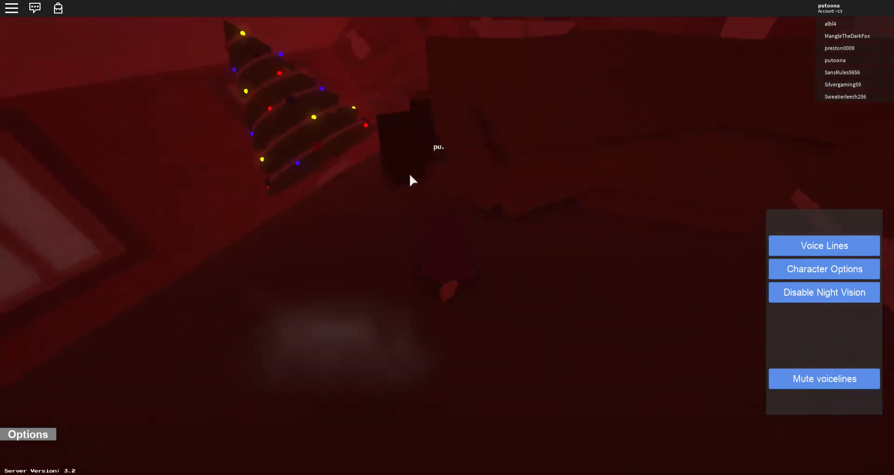
{"action": "key", "text": "w"}
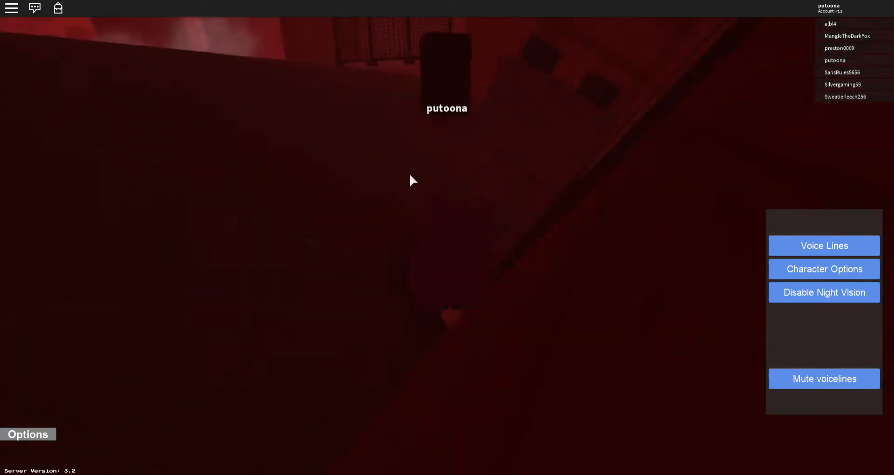
{"action": "key", "text": "w"}
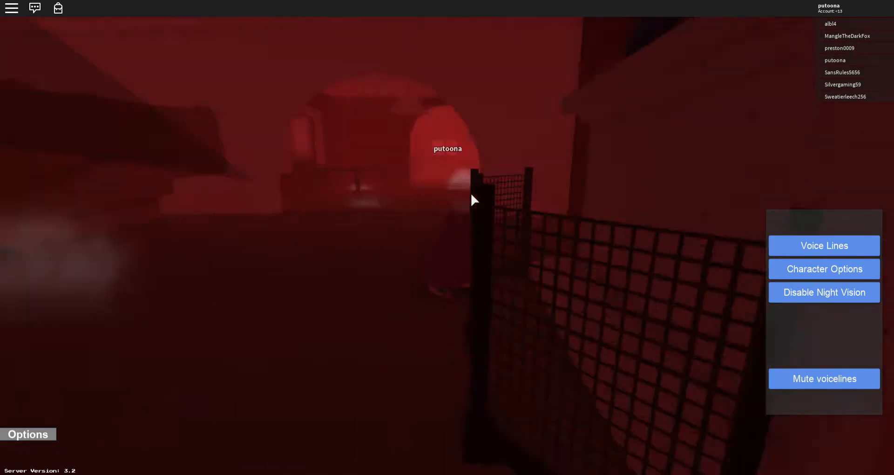
{"action": "key", "text": "w"}
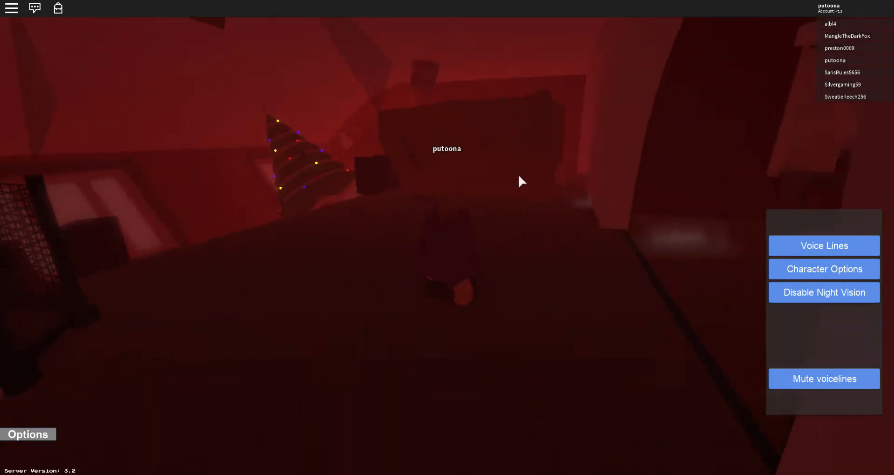
{"action": "key", "text": "w"}
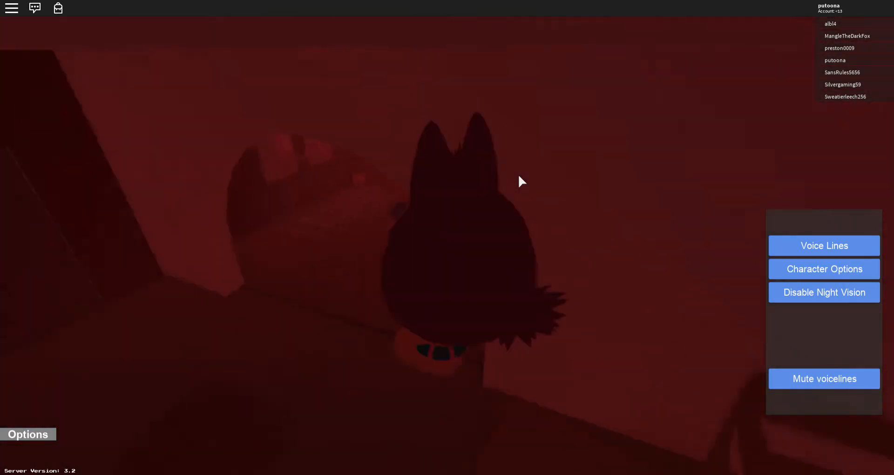
{"action": "key", "text": "w"}
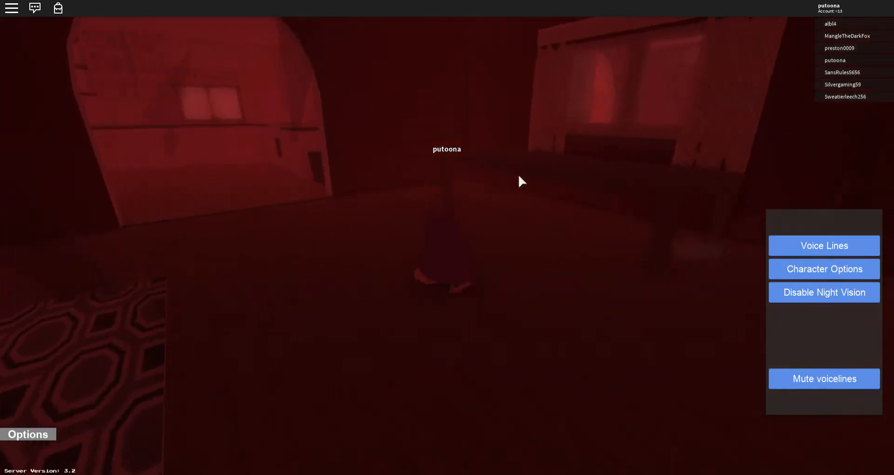
{"action": "key", "text": "w"}
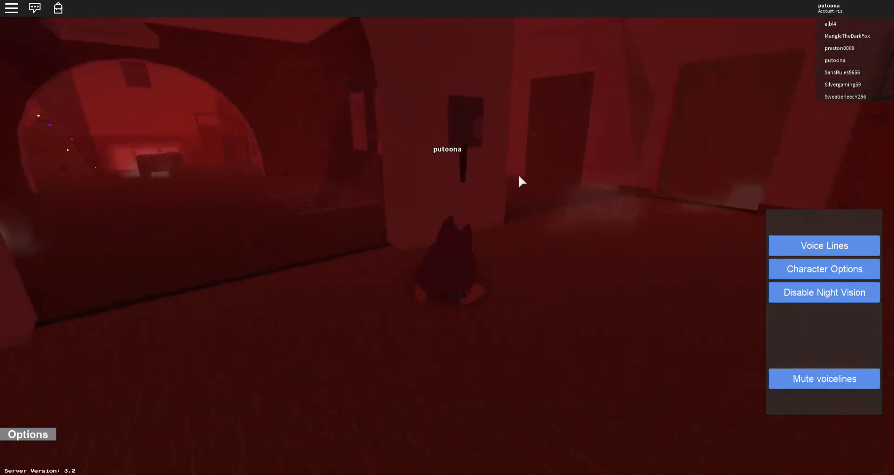
{"action": "key", "text": "w"}
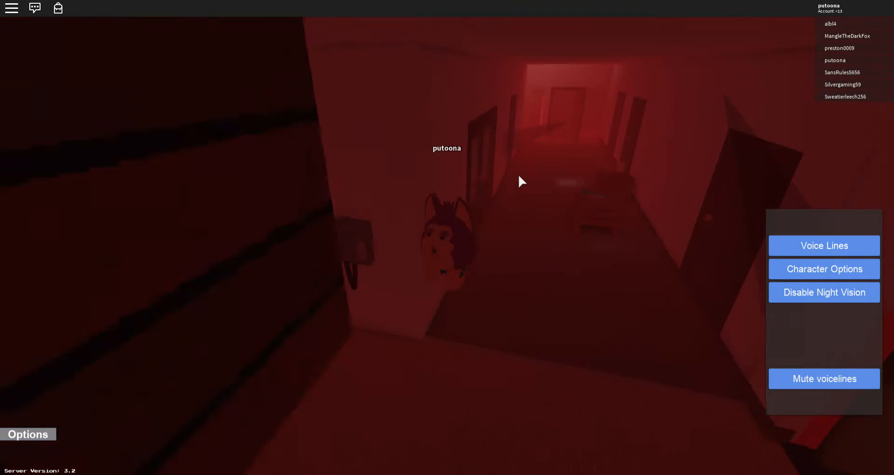
{"action": "key", "text": "w"}
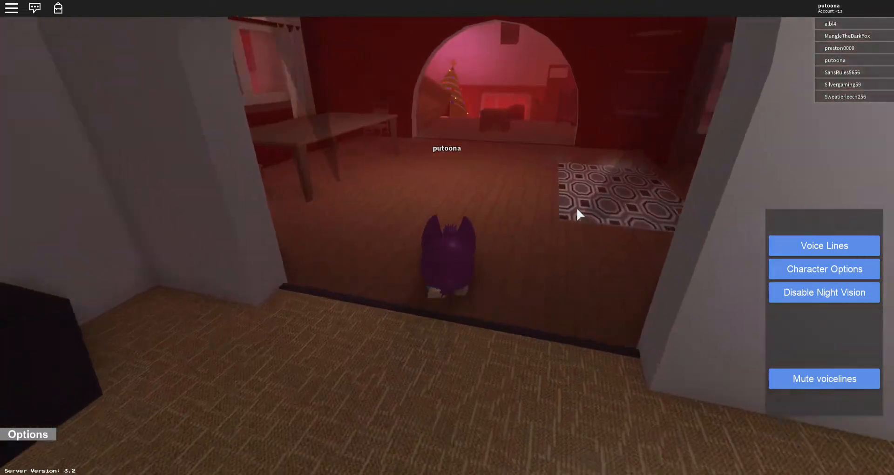
- Turn night vision off to see the Christmas tree in normal colours, then turn it back on
{"action": "key", "text": "w"}
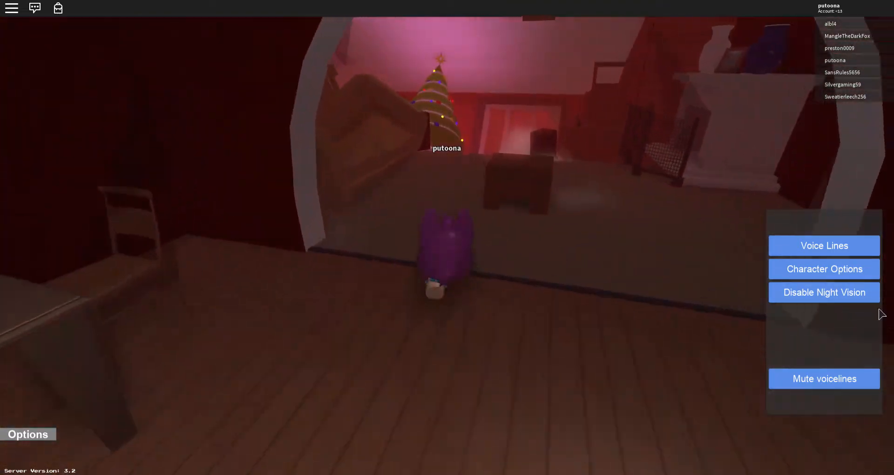
{"action": "left_click", "coordinate": [815, 292]}
{"action": "key", "text": "w"}
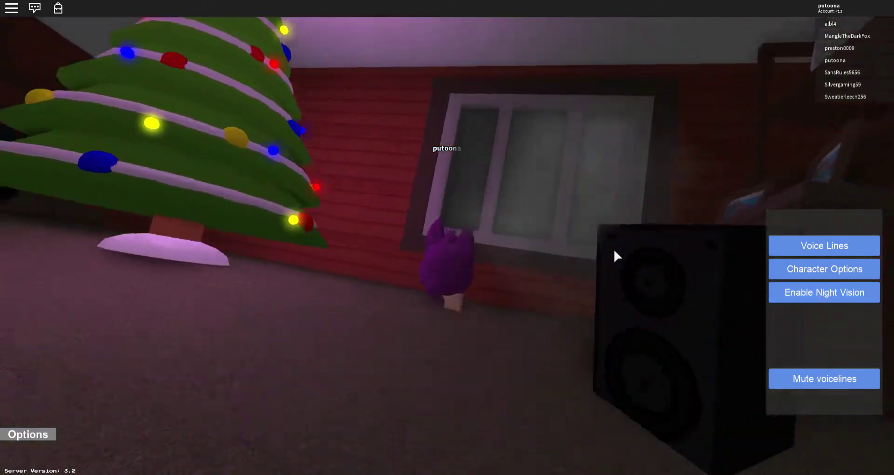
{"action": "left_click_drag", "start_coordinate": [614, 256], "coordinate": [776, 296]}
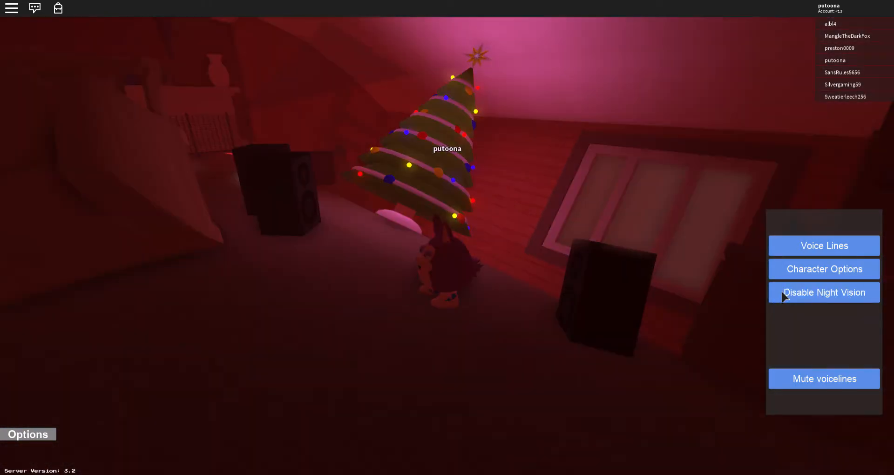
{"action": "key", "text": "w"}
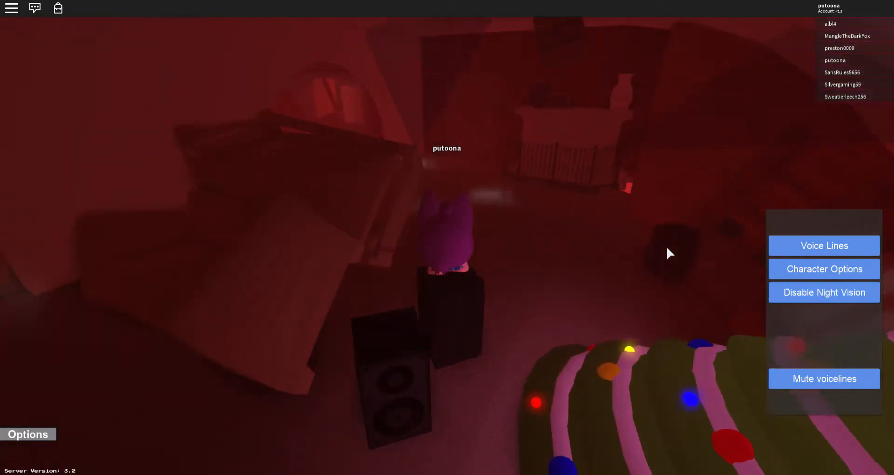
- Loop through the neighbouring room and hallway and back past the Christmas tree into the next room
{"action": "key", "text": "w"}
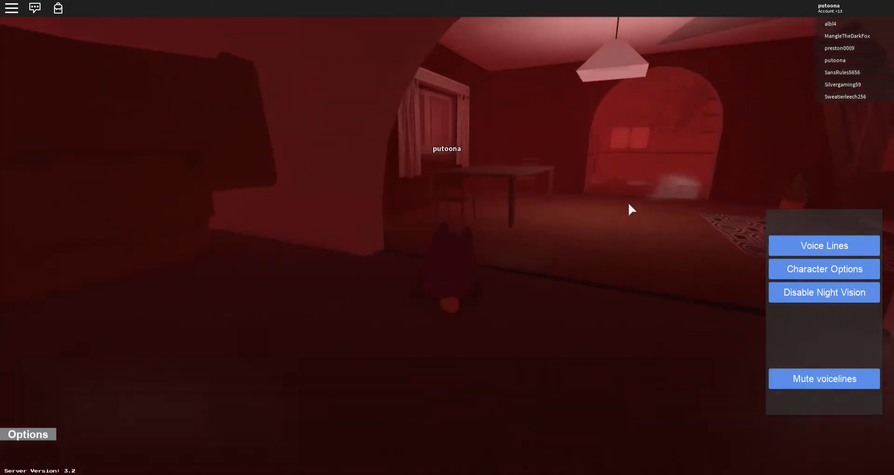
{"action": "key", "text": "w"}
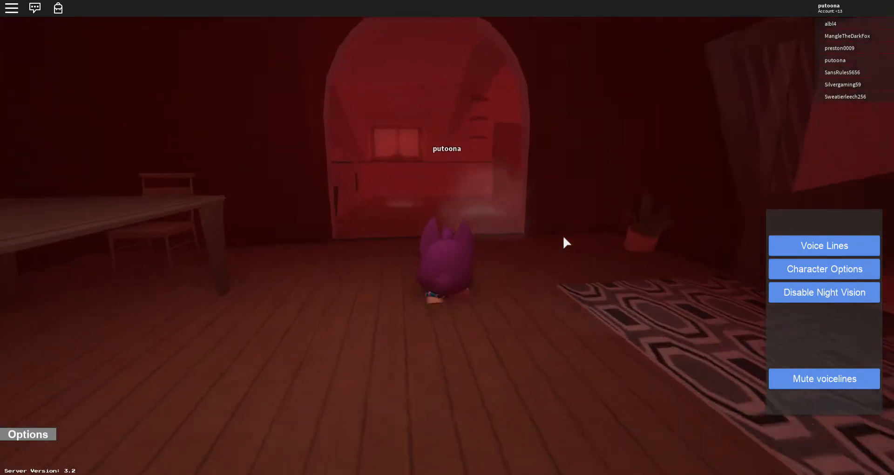
{"action": "key", "text": "w"}
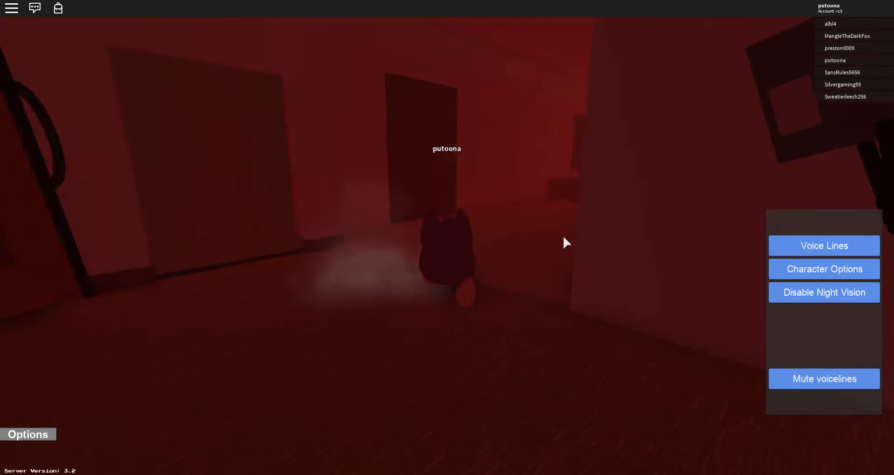
{"action": "key", "text": "w"}
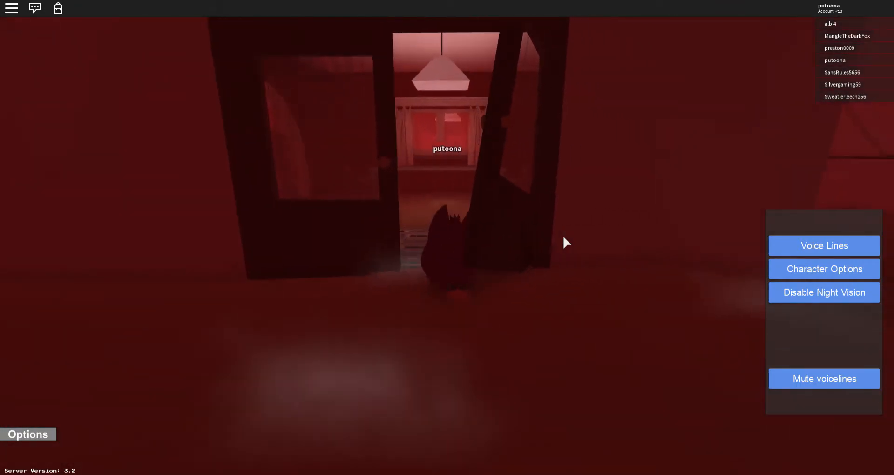
{"action": "key", "text": "w"}
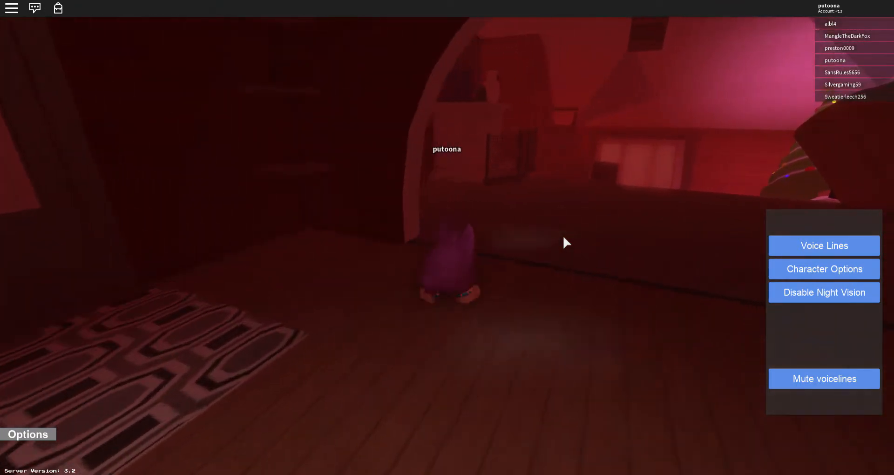
{"action": "key", "text": "w"}
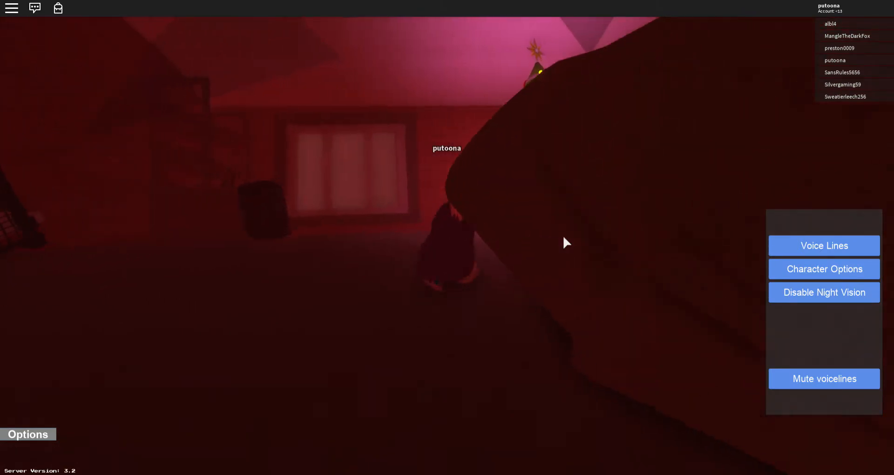
{"action": "key", "text": "w"}
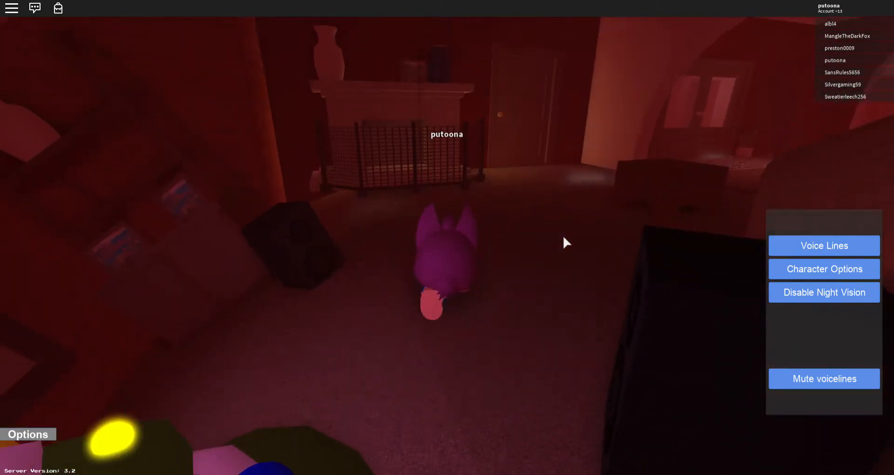
{"action": "key", "text": "w"}
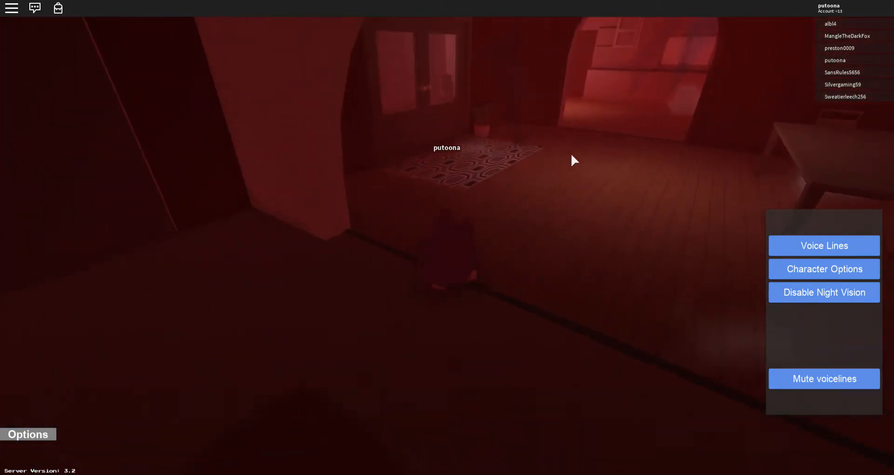
- Walk through the hallway to another player, then return through the archway to circle the Christmas tree
{"action": "key", "text": "w"}
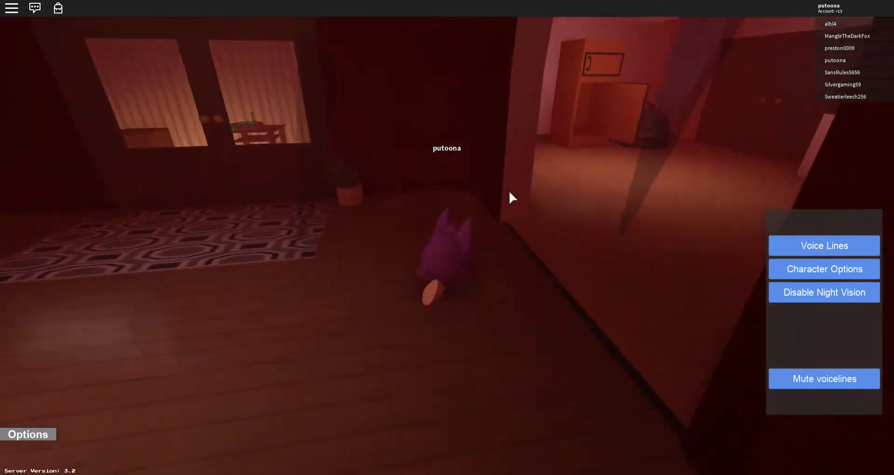
{"action": "key", "text": "w"}
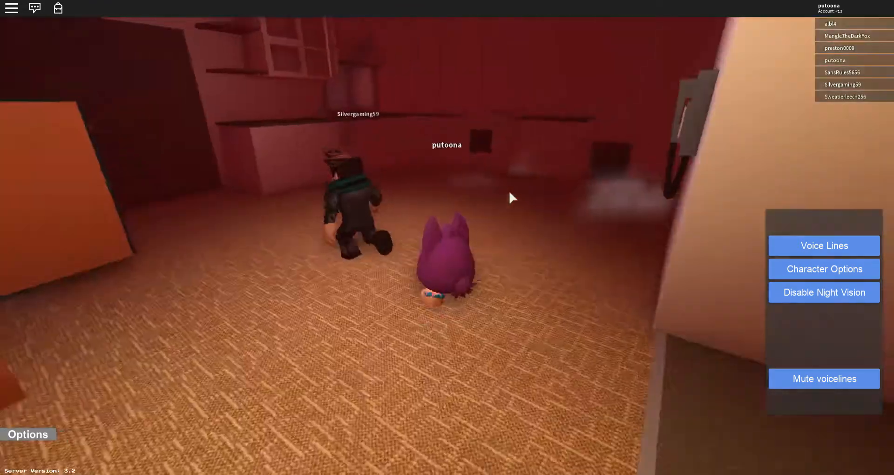
{"action": "key", "text": "w"}
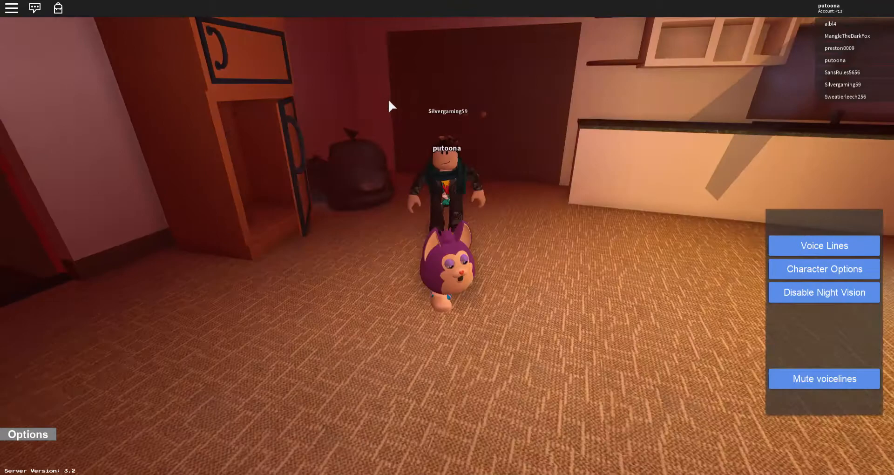
{"action": "key", "text": "w"}
{"action": "key", "text": "w"}
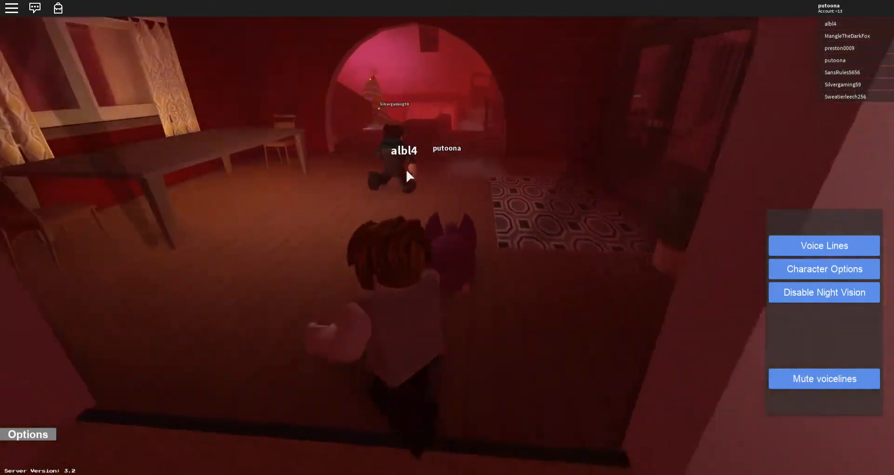
{"action": "key", "text": "w"}
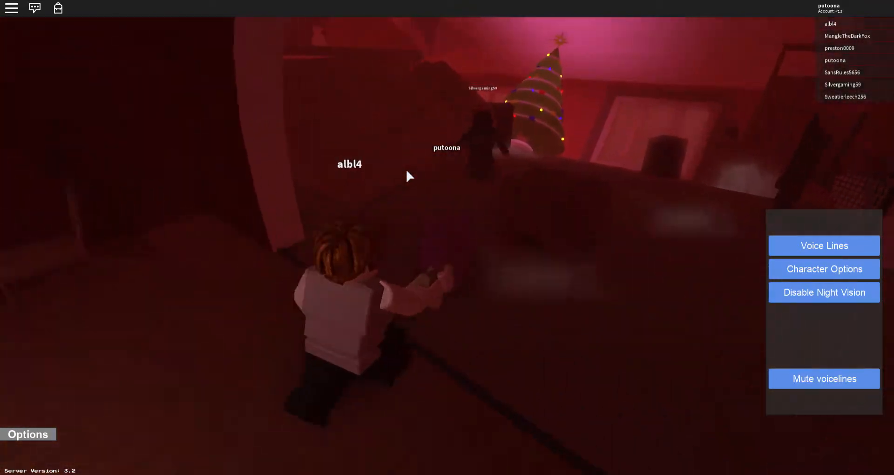
{"action": "key", "text": "w"}
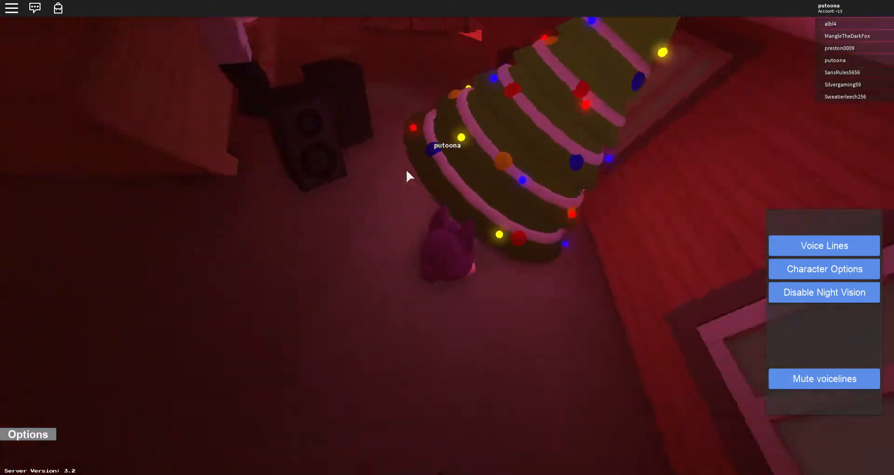
- Follow the other players past the rug along the red hallway and climb the stairs toward the dark room
{"action": "key", "text": "w"}
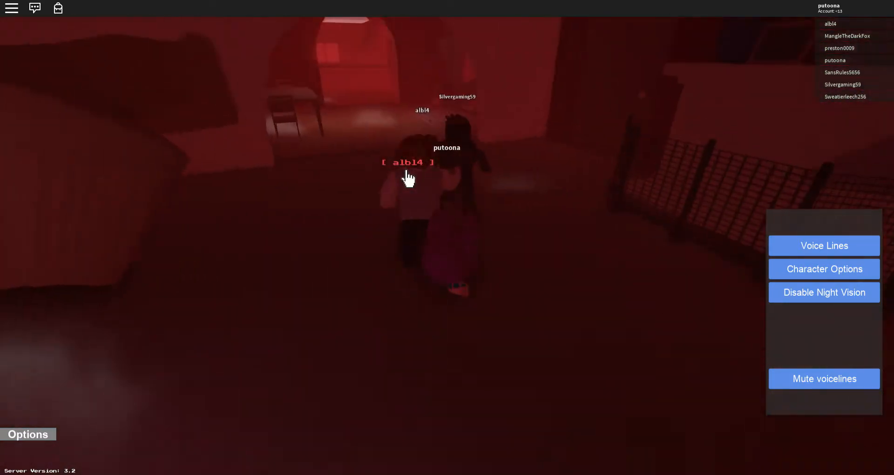
{"action": "key", "text": "w"}
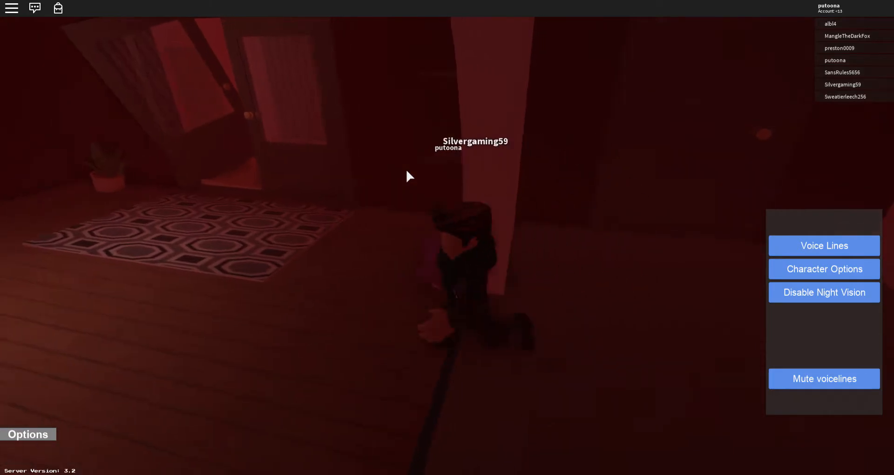
{"action": "key", "text": "w"}
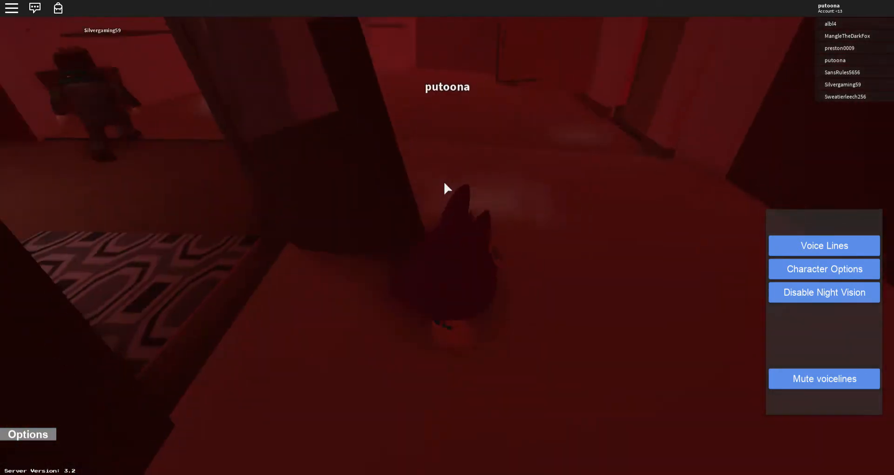
{"action": "key", "text": "w"}
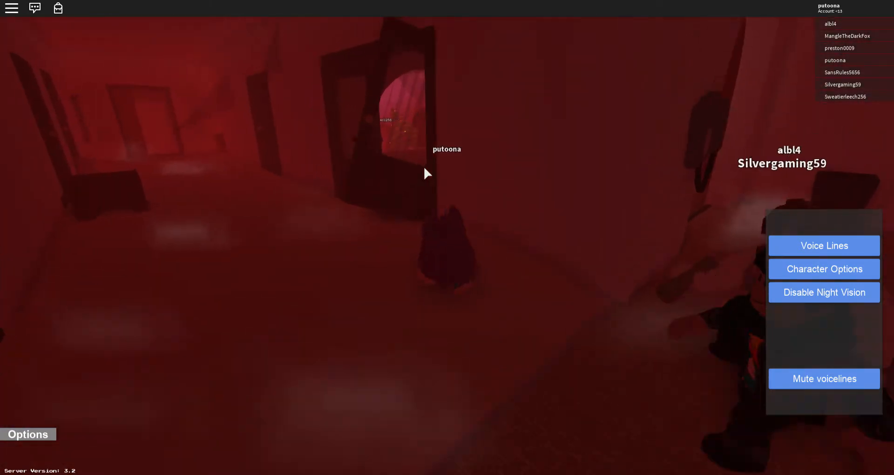
{"action": "key", "text": "w"}
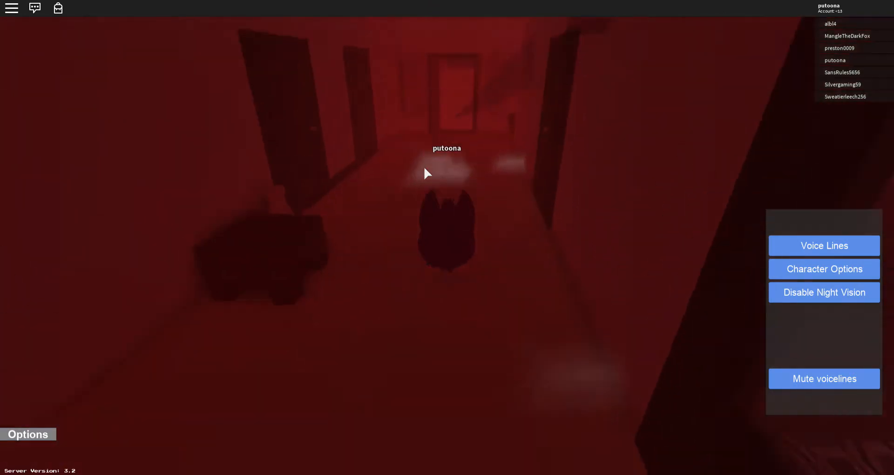
{"action": "key", "text": "w"}
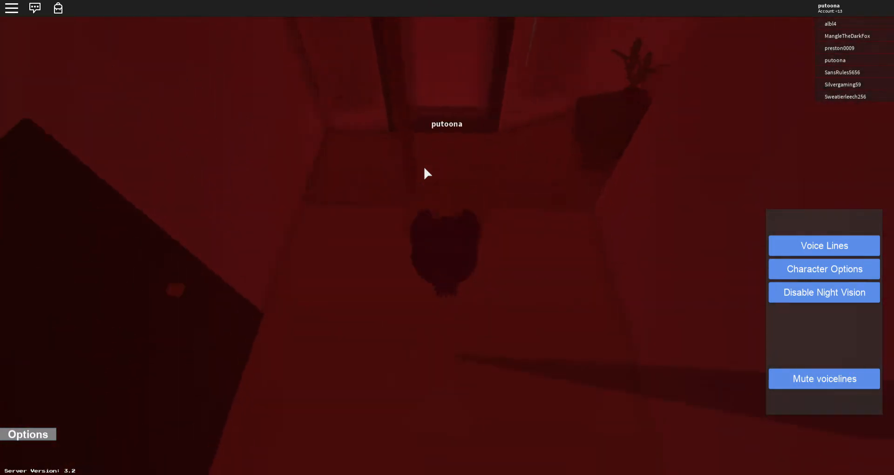
{"action": "key", "text": "w"}
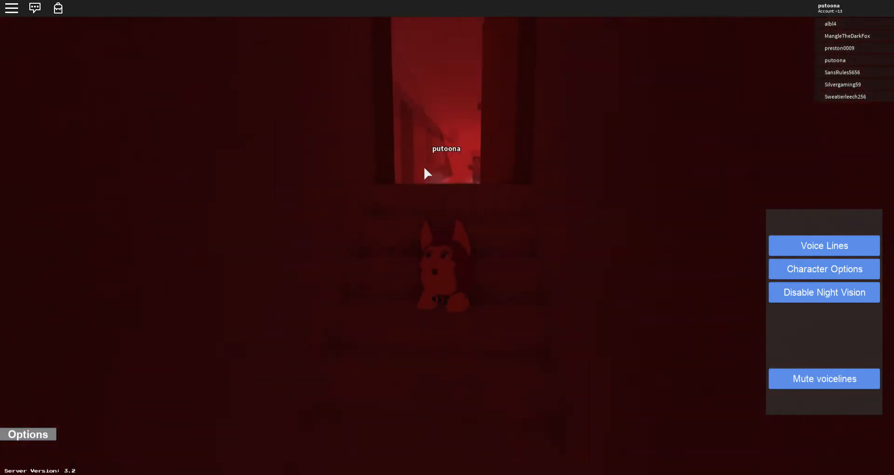
{"action": "key", "text": "w"}
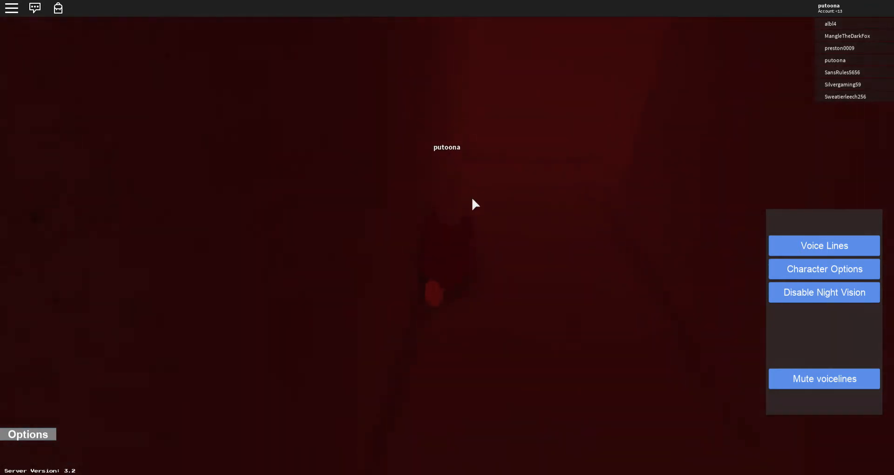
- Descend the staircase and move through the smoky red rooms toward the other players
{"action": "key", "text": "w"}
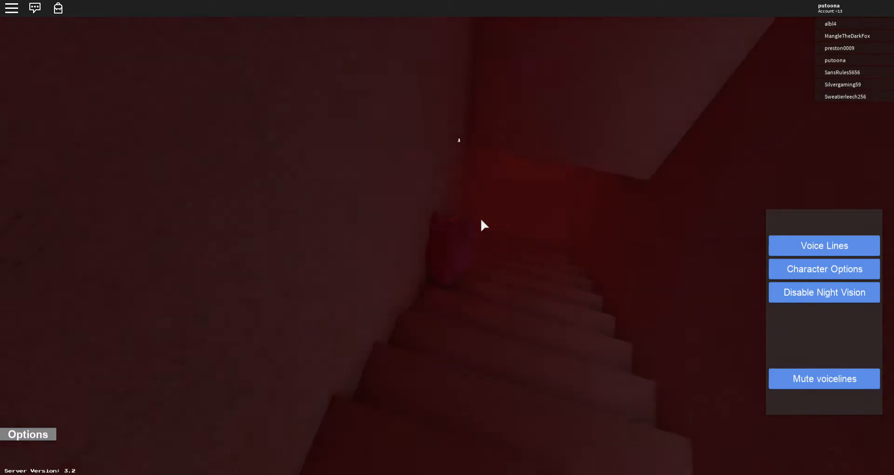
{"action": "key", "text": "w"}
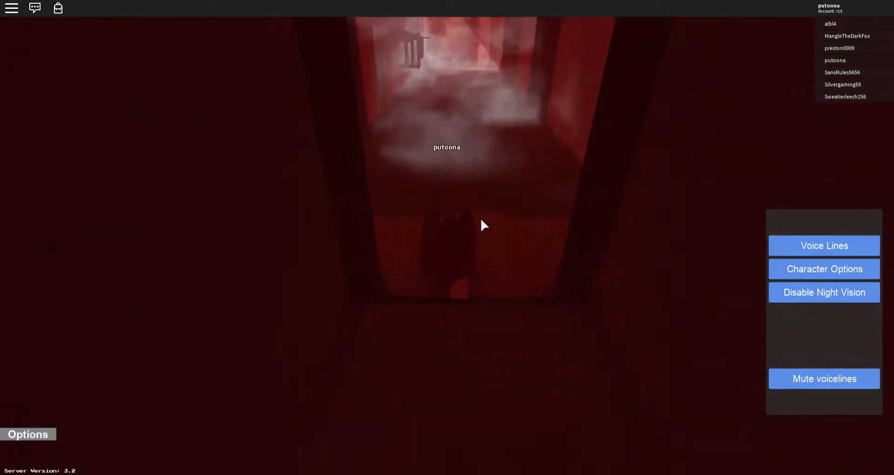
{"action": "key", "text": "w"}
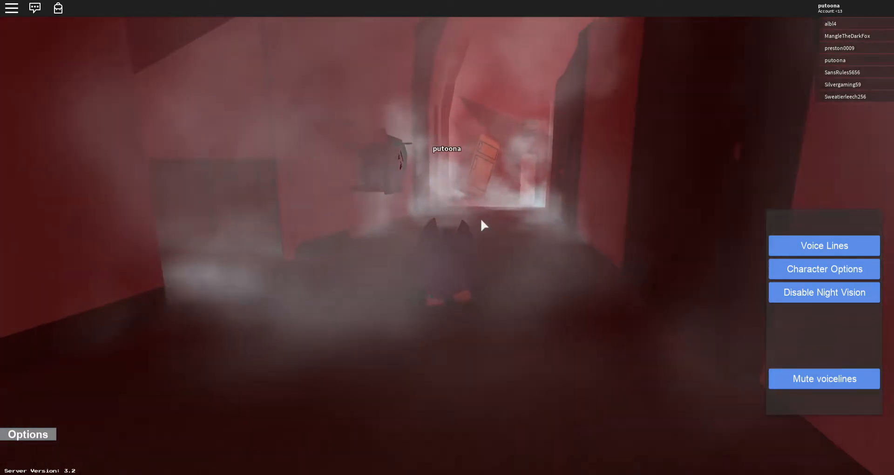
{"action": "key", "text": "w"}
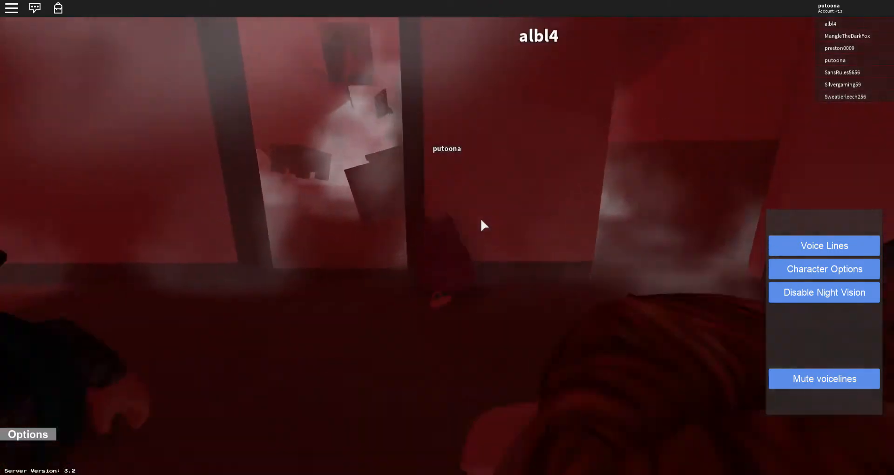
{"action": "key", "text": "w"}
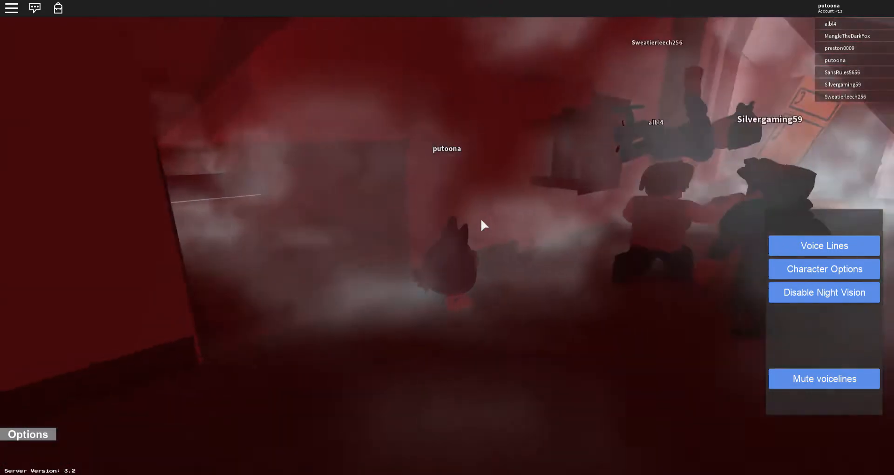
{"action": "key", "text": "w"}
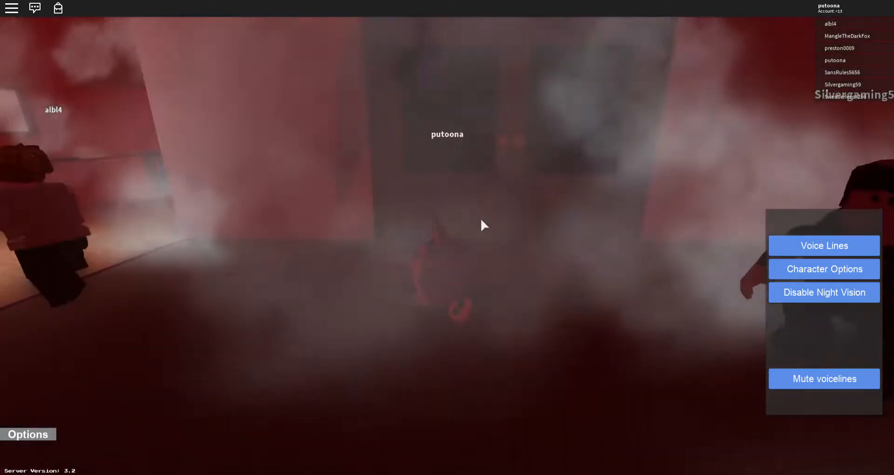
- Follow a player through the carpeted room and round opening, over the table into the foggy area
{"action": "key", "text": "w"}
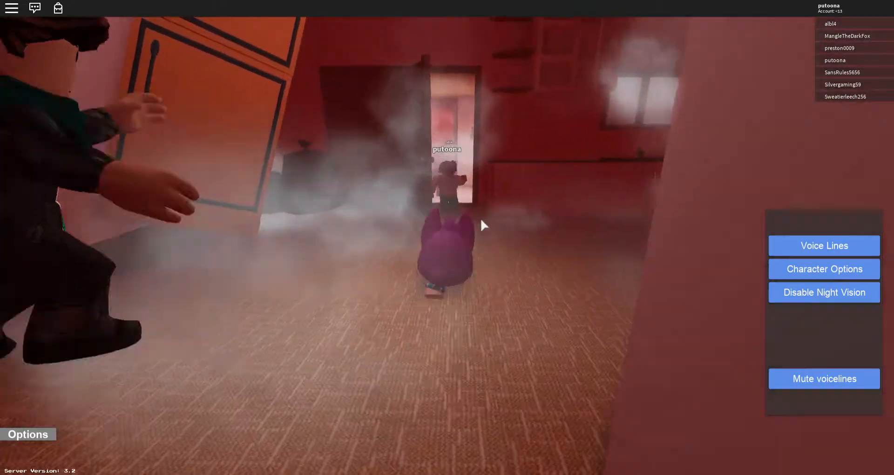
{"action": "key", "text": "w"}
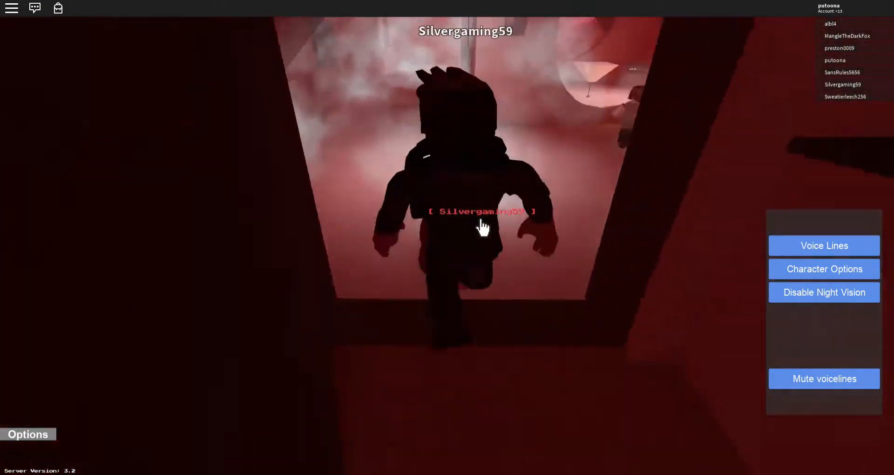
{"action": "key", "text": "w"}
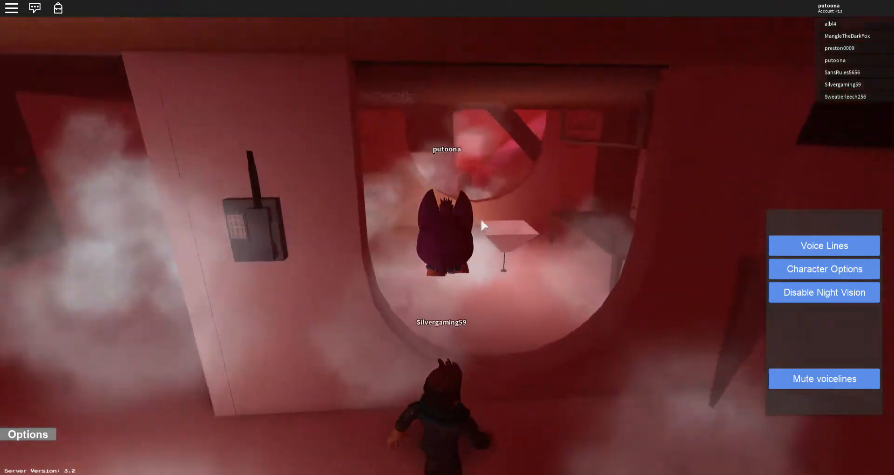
{"action": "key", "text": "w"}
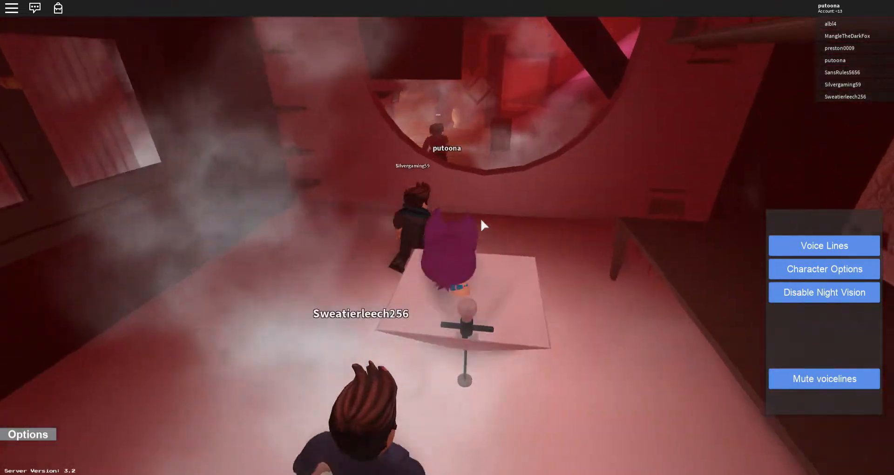
{"action": "key", "text": "w"}
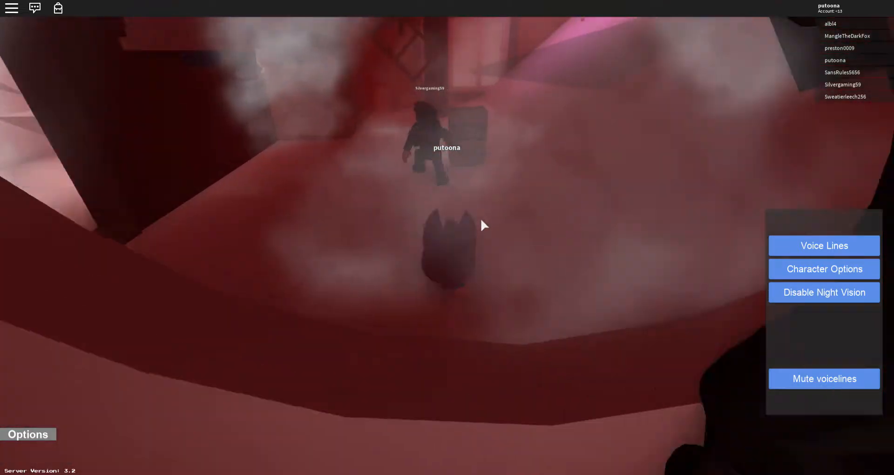
- Cross the candy room past the players, hop onto the table and go through the opening to the dark room
{"action": "key", "text": "w"}
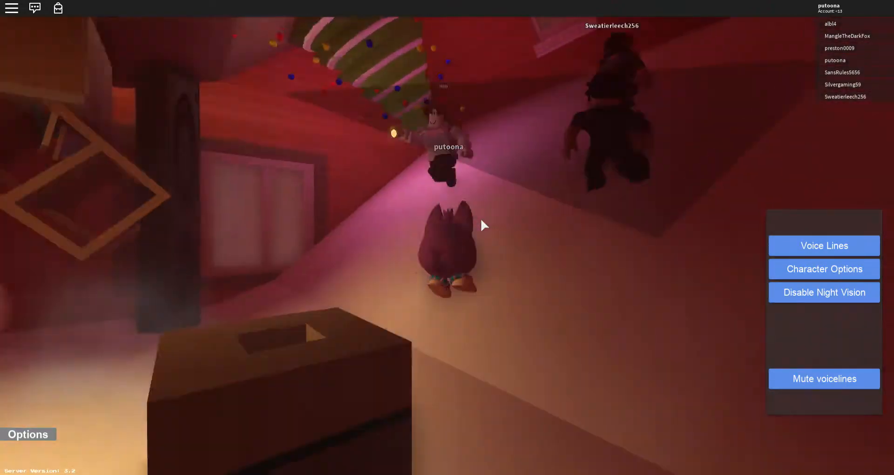
{"action": "key", "text": "w"}
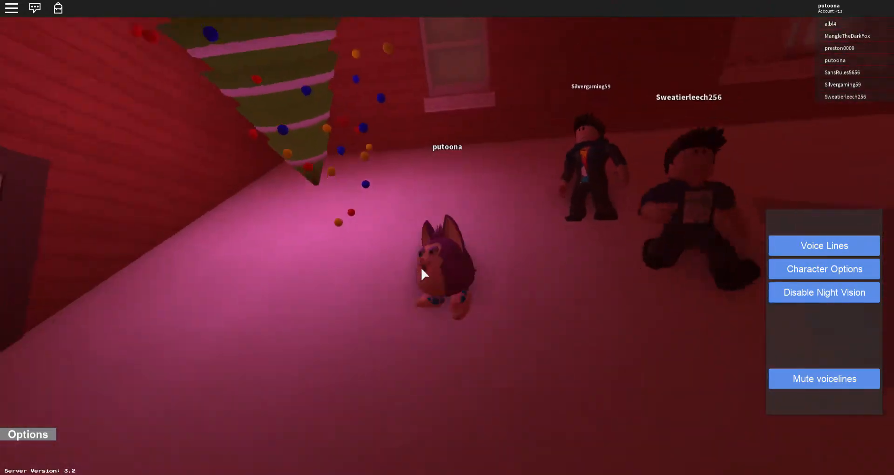
{"action": "key", "text": "w"}
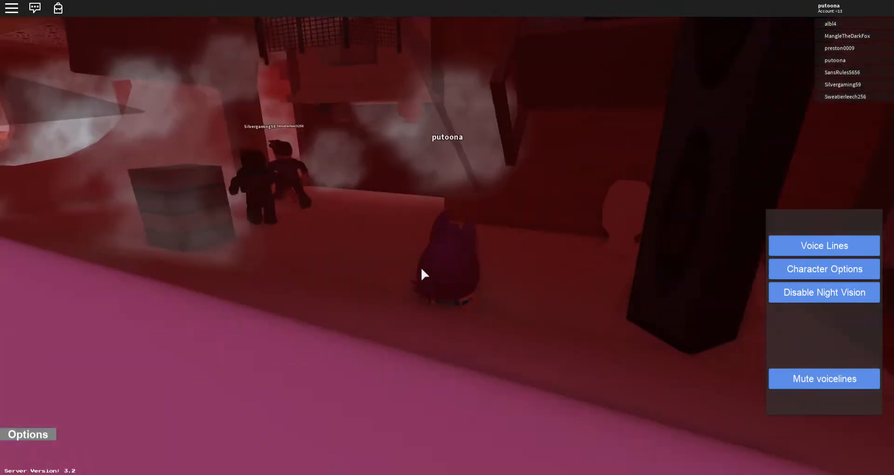
{"action": "key", "text": "w"}
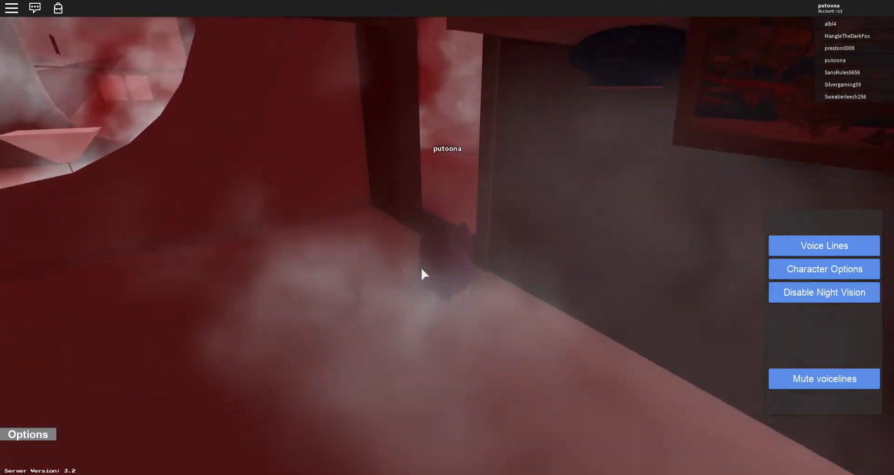
{"action": "key", "text": "w"}
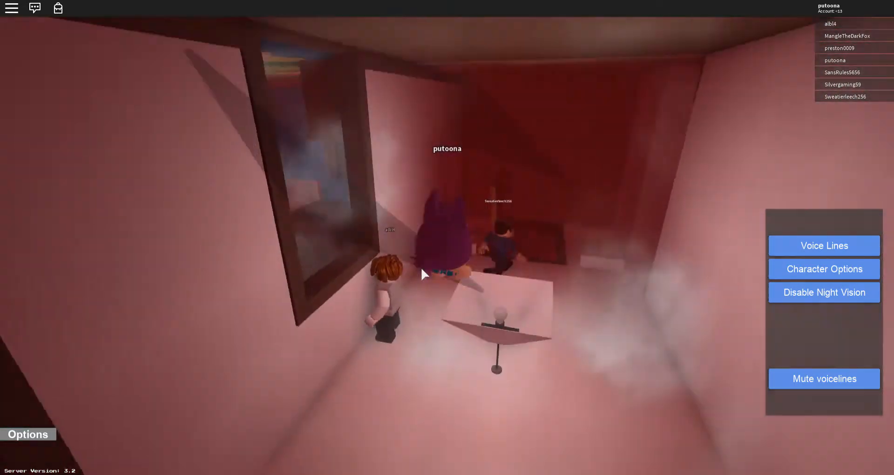
{"action": "key", "text": "w"}
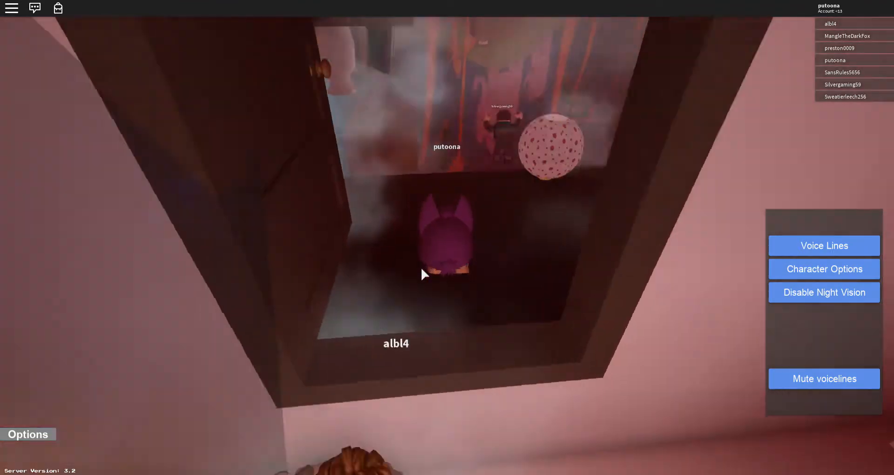
{"action": "key", "text": "w"}
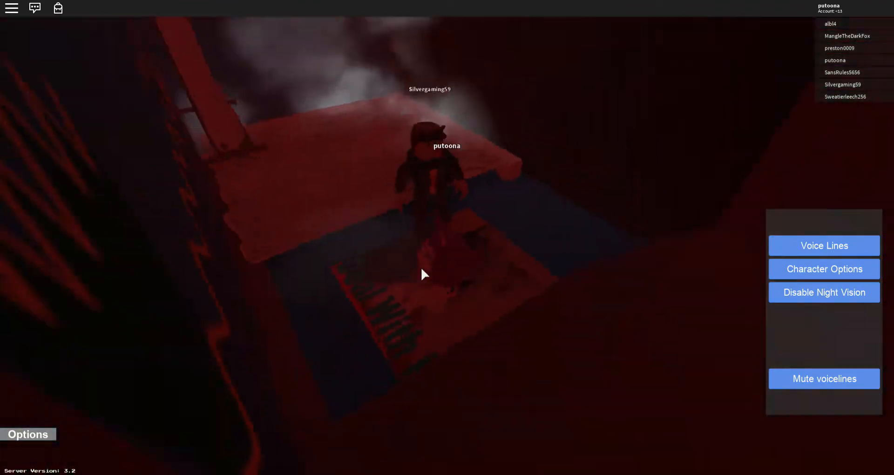
- Pass through the blue bedroom and pink room, explore the foggy room and head into the corridor ahead
{"action": "key", "text": "w"}
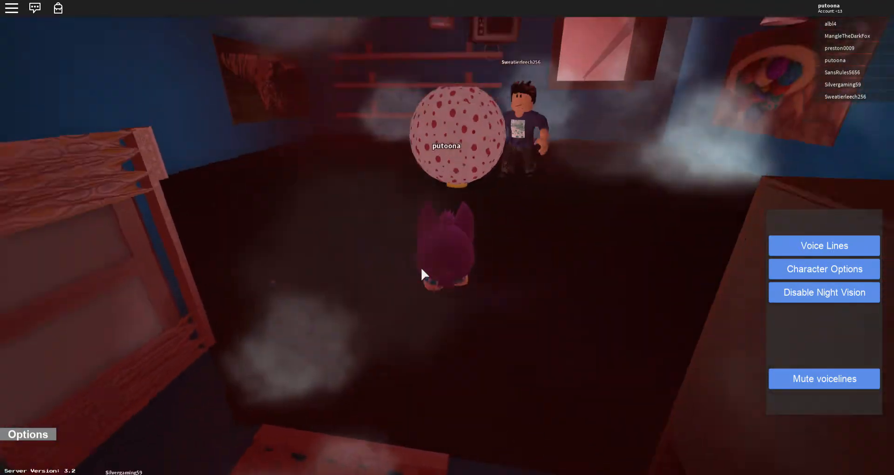
{"action": "key", "text": "w"}
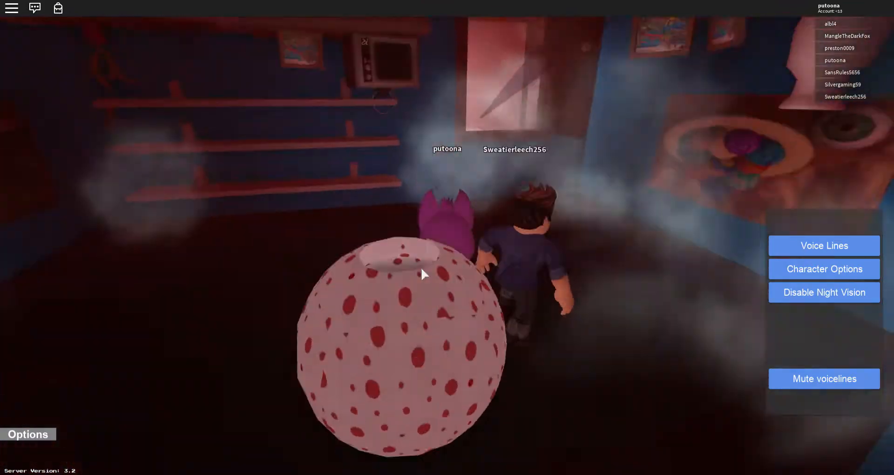
{"action": "key", "text": "w"}
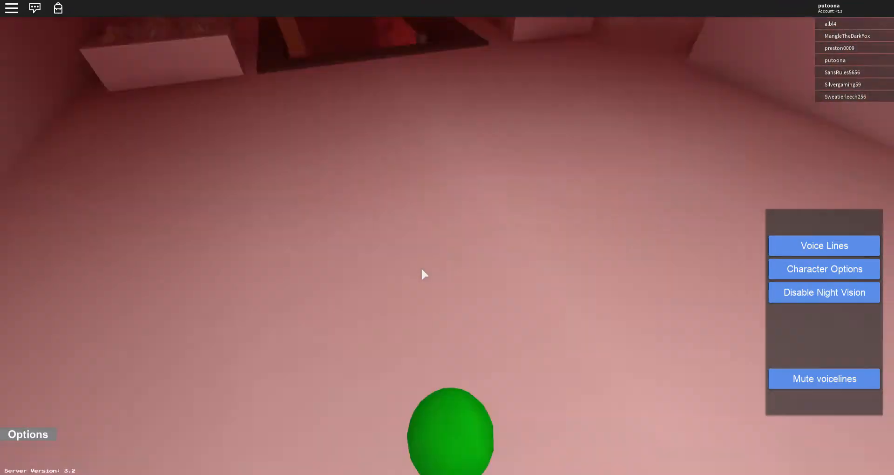
{"action": "key", "text": "w"}
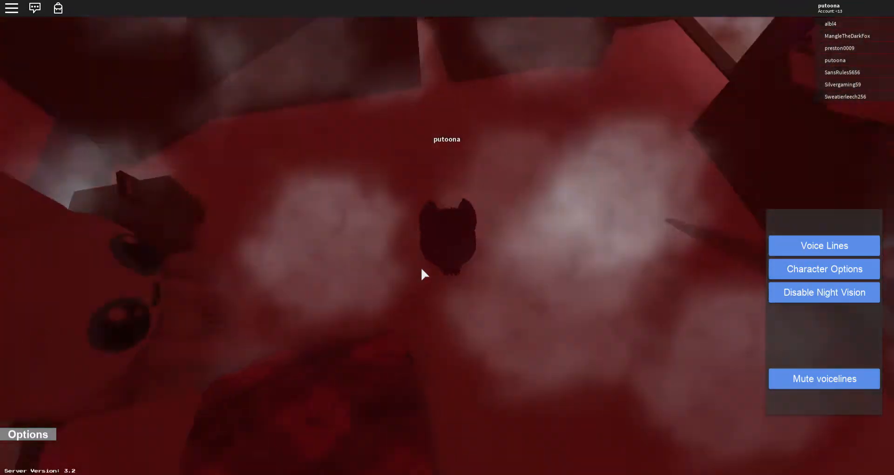
{"action": "key", "text": "w"}
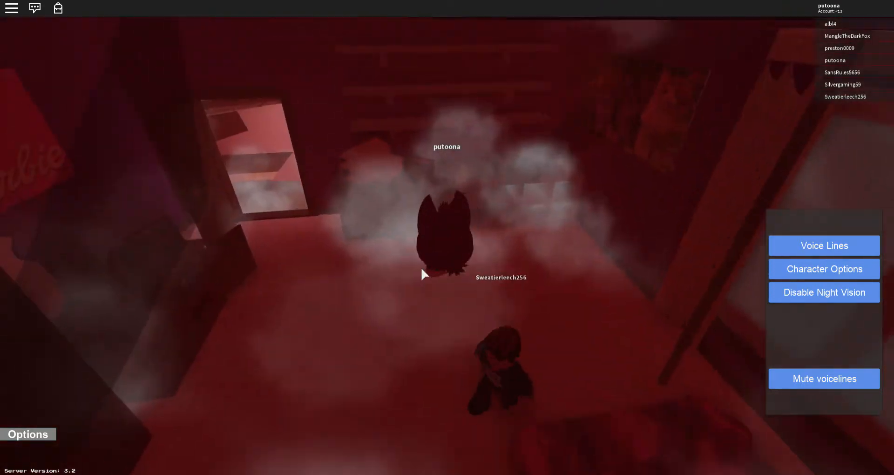
{"action": "key", "text": "w"}
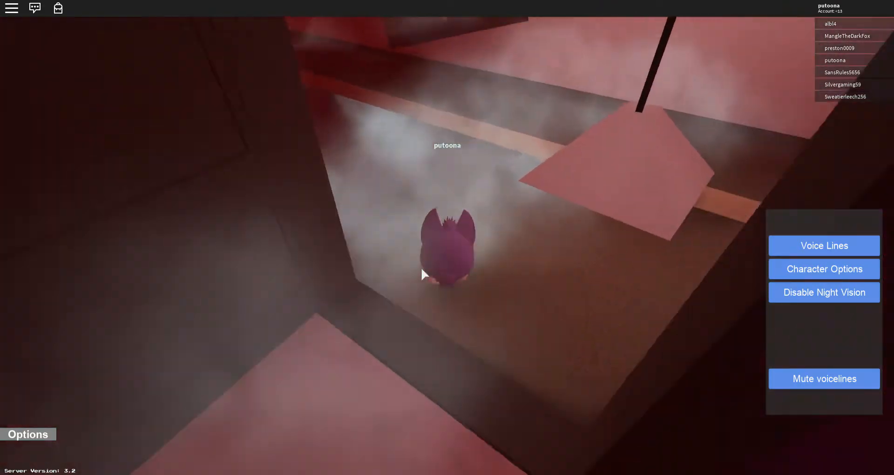
{"action": "key", "text": "w"}
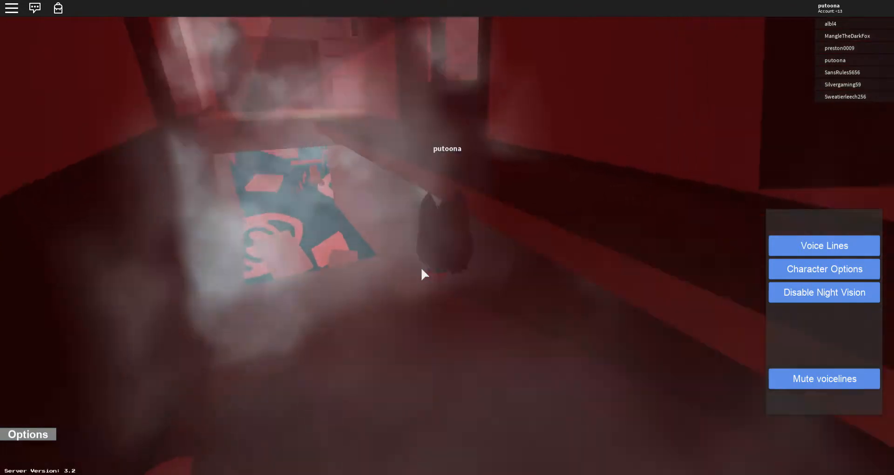
{"action": "key", "text": "w"}
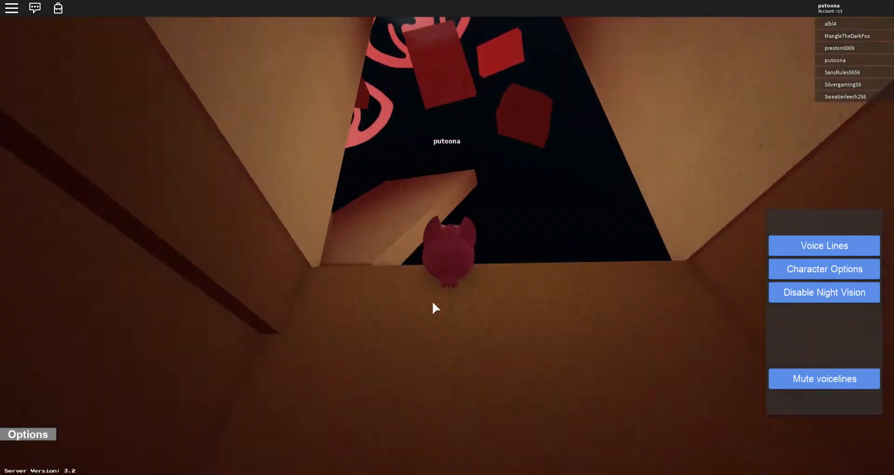
- Cross the dark swirl-rug room past the other player and follow them into the ketchup hallway
{"action": "key", "text": "w"}
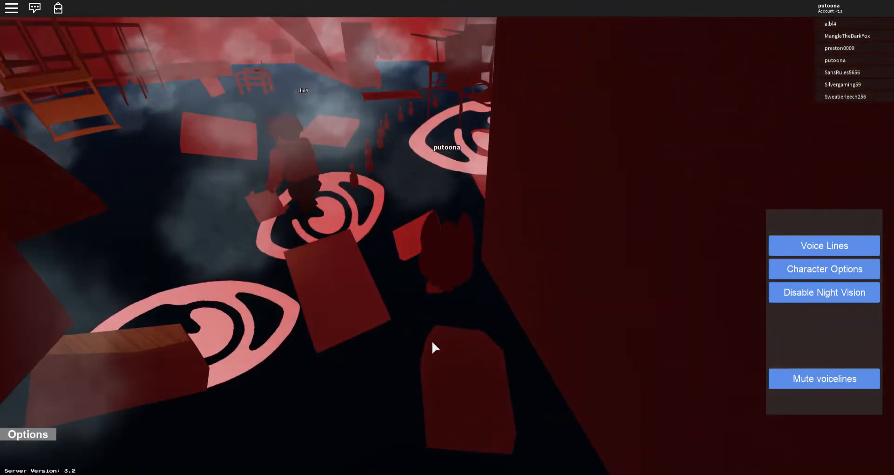
{"action": "key", "text": "w"}
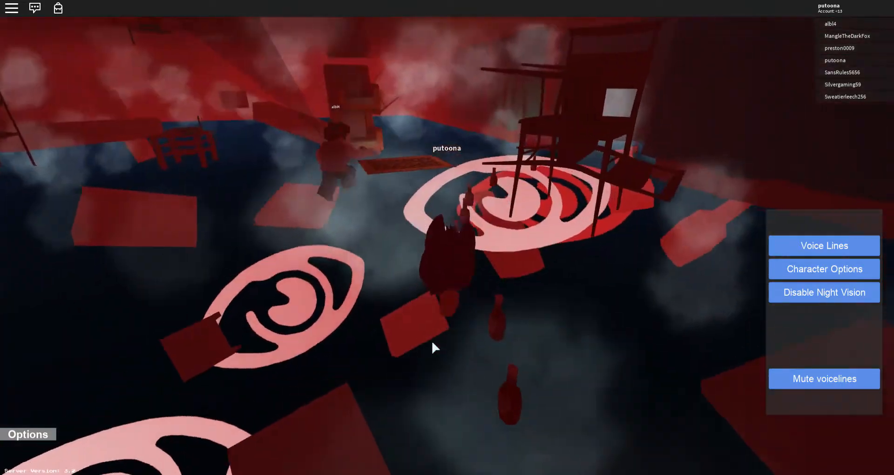
{"action": "key", "text": "w"}
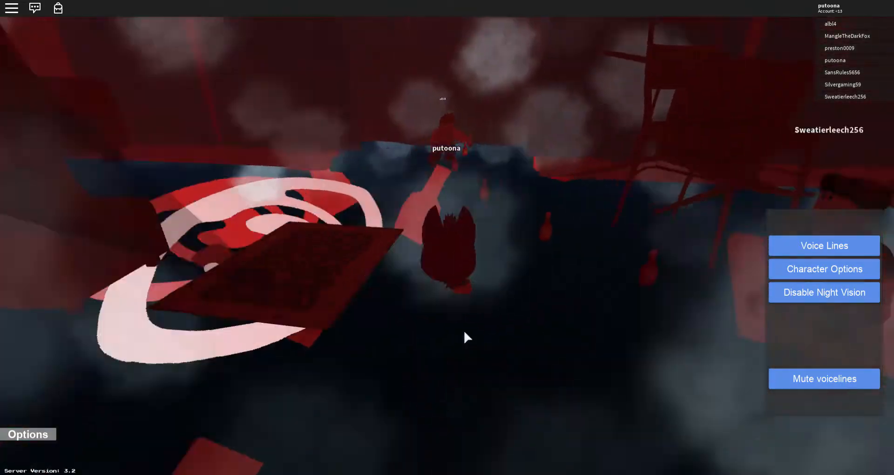
{"action": "key", "text": "w"}
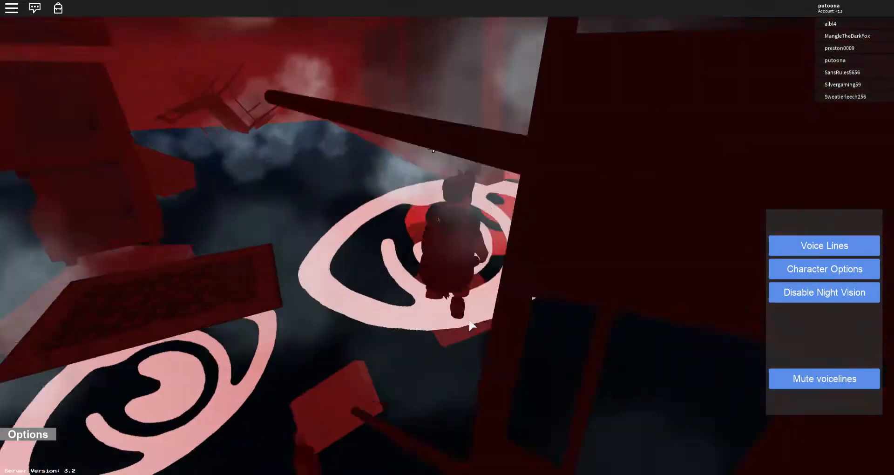
{"action": "key", "text": "w"}
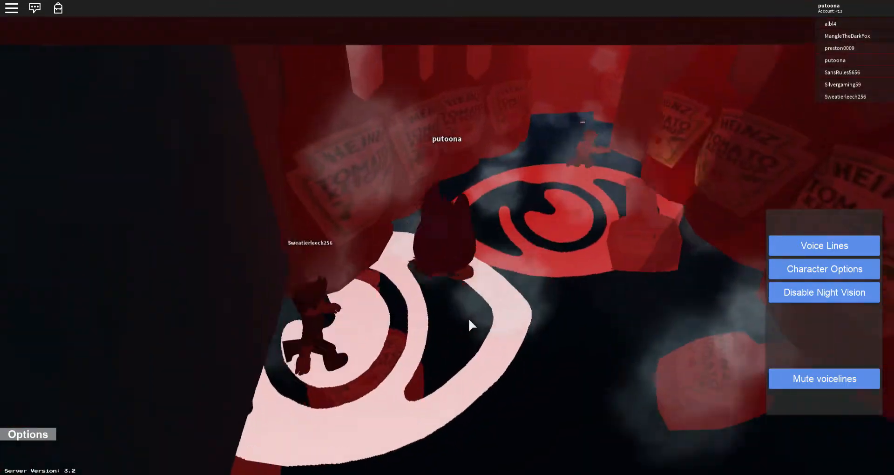
{"action": "key", "text": "w"}
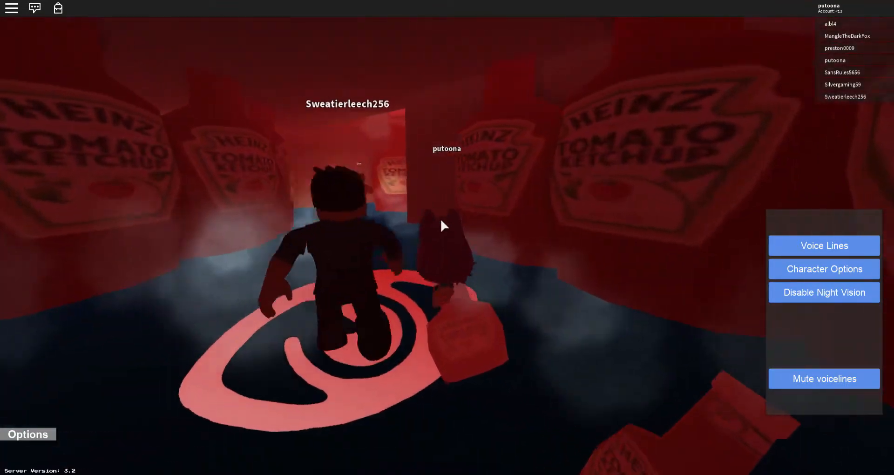
- Walk in among the other avatars and past the giant ketchup bottle up to the giant red egg
{"action": "key", "text": "w"}
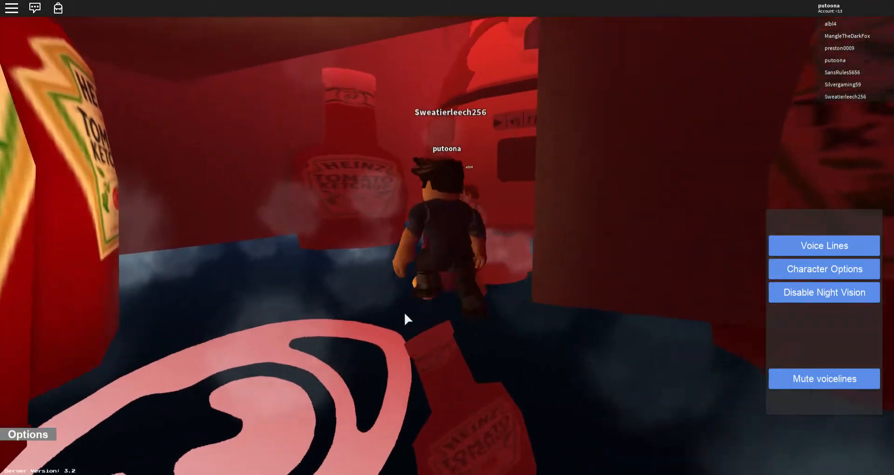
{"action": "key", "text": "w"}
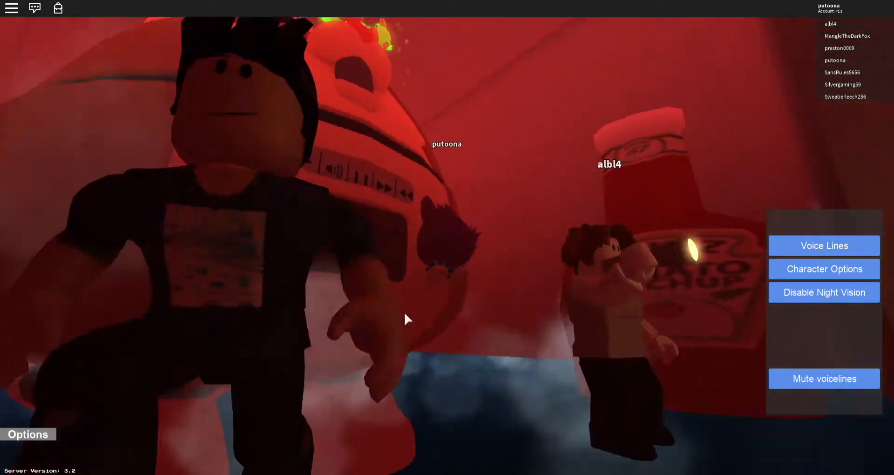
{"action": "key", "text": "w"}
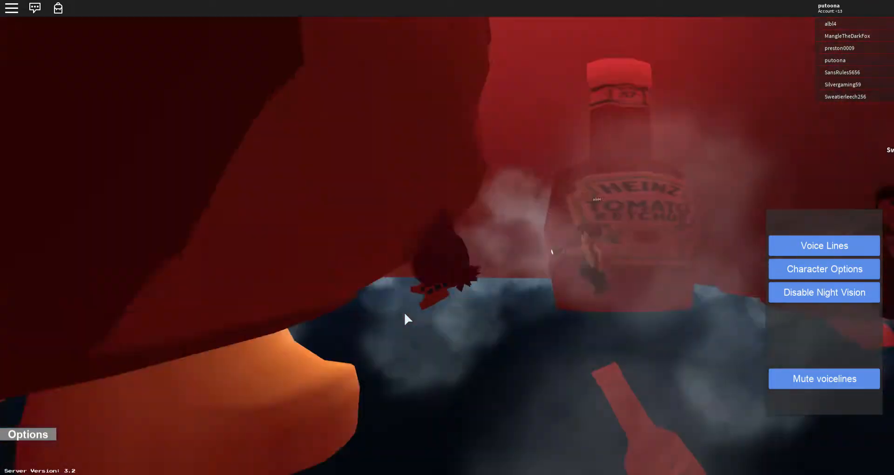
{"action": "key", "text": "w"}
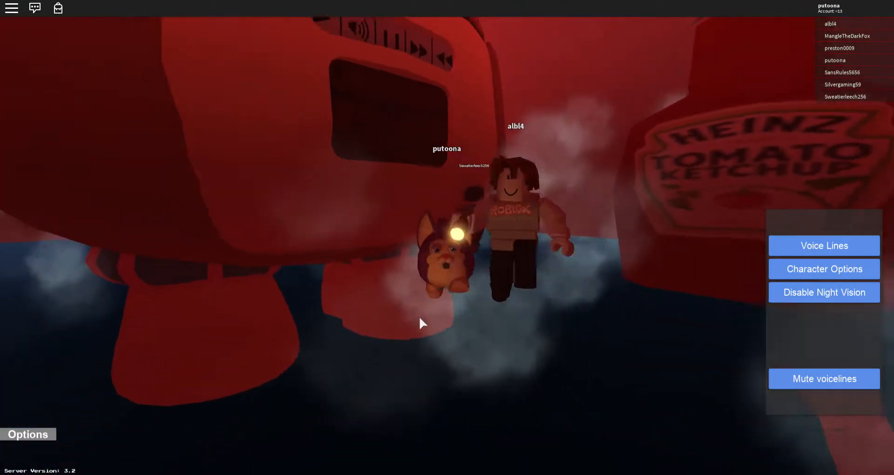
- Circle past the giant egg and head back between the ketchup bottles
{"action": "key", "text": "w"}
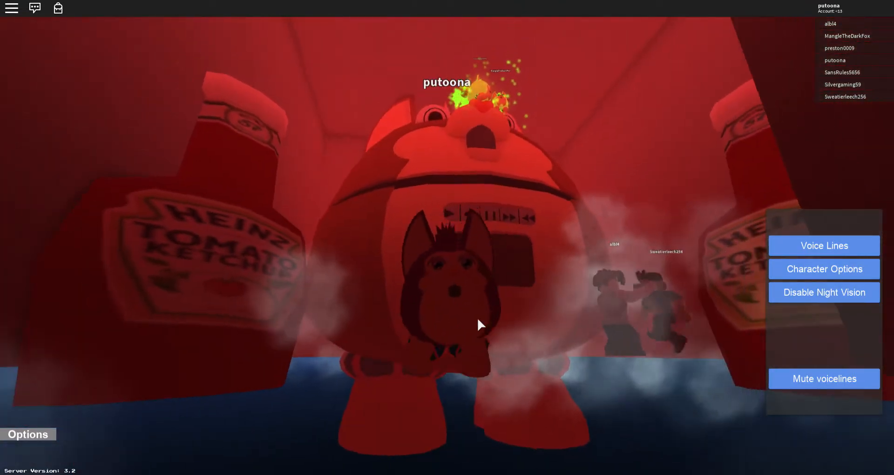
{"action": "key", "text": "w"}
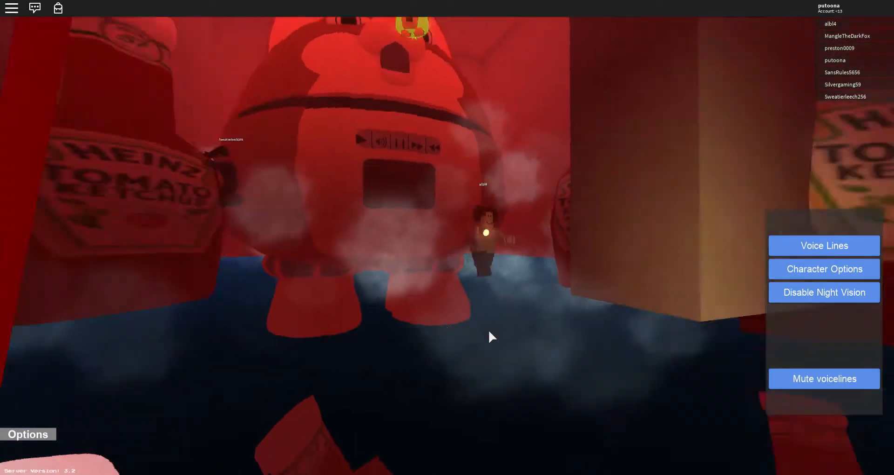
{"action": "key", "text": "w"}
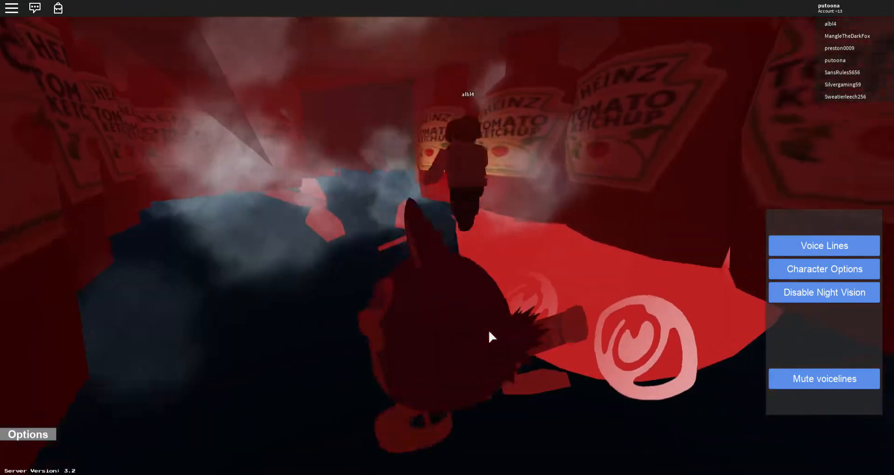
- Leave the ketchup world by the swirl floor and cross the smoky chair room past the boxes
{"action": "key", "text": "w"}
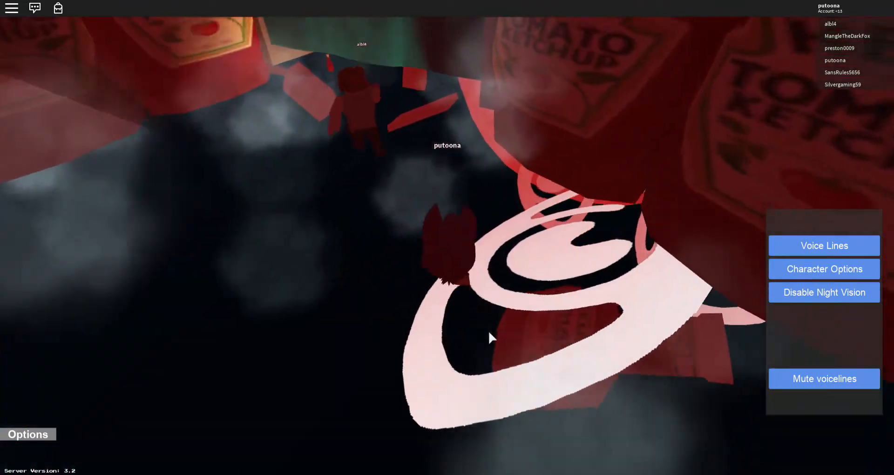
{"action": "key", "text": "w"}
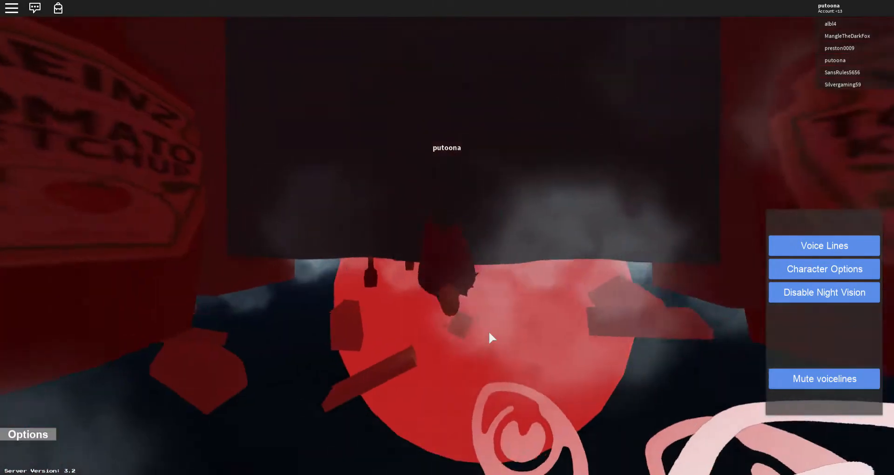
{"action": "key", "text": "w"}
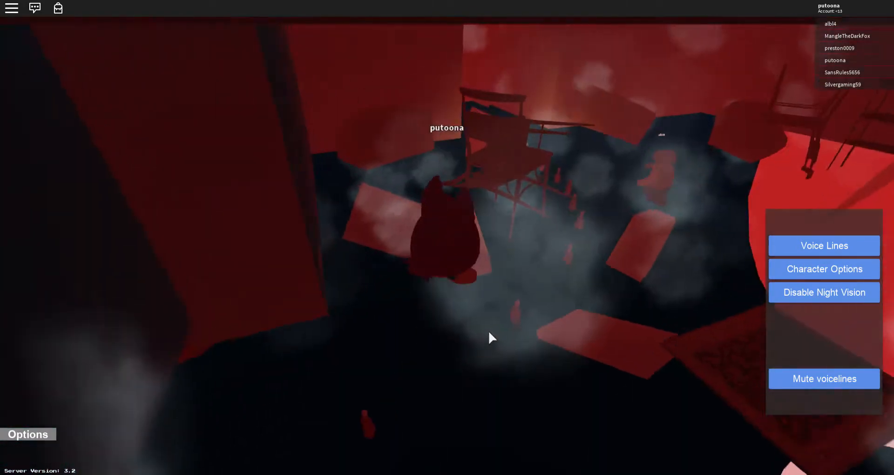
{"action": "key", "text": "w"}
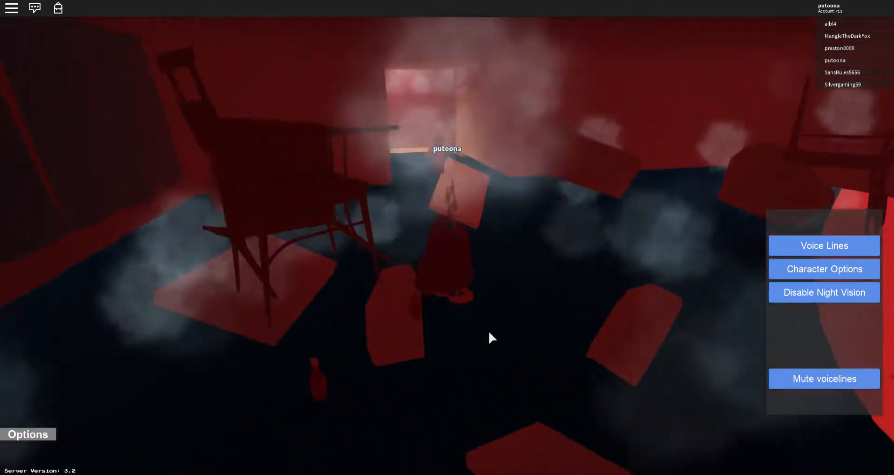
{"action": "key", "text": "w"}
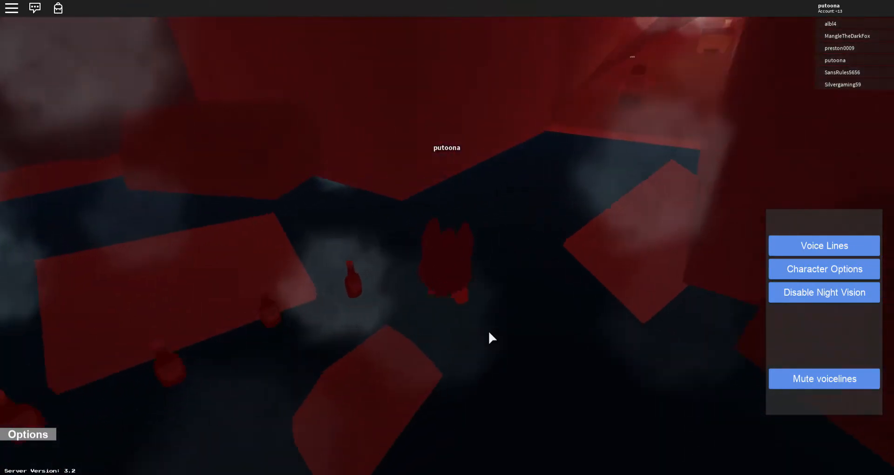
- Walk the length of the long dark red corridor toward the lit room at its end
{"action": "key", "text": "w"}
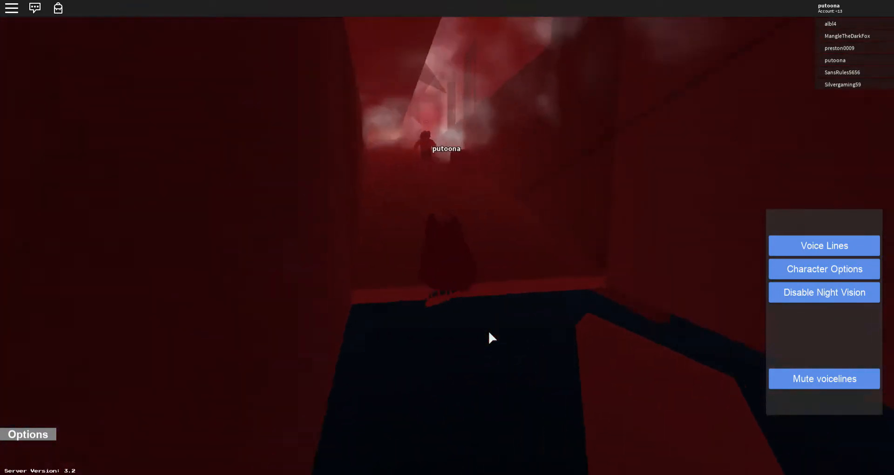
{"action": "key", "text": "w"}
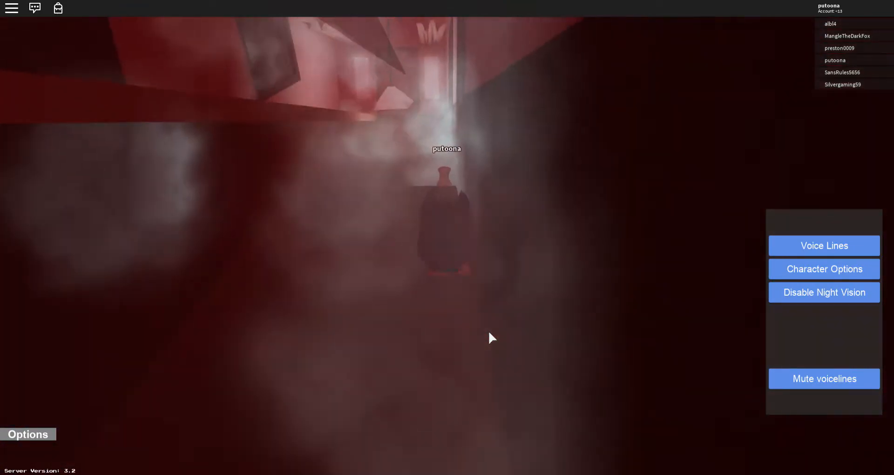
{"action": "key", "text": "w"}
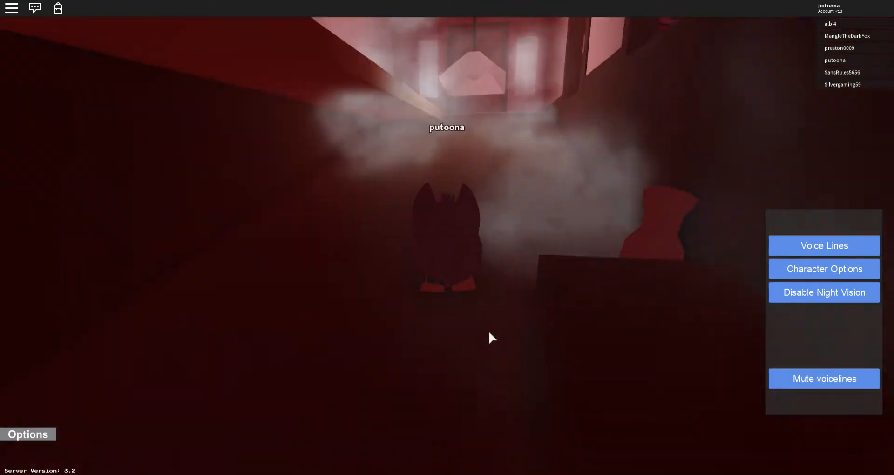
{"action": "key", "text": "w"}
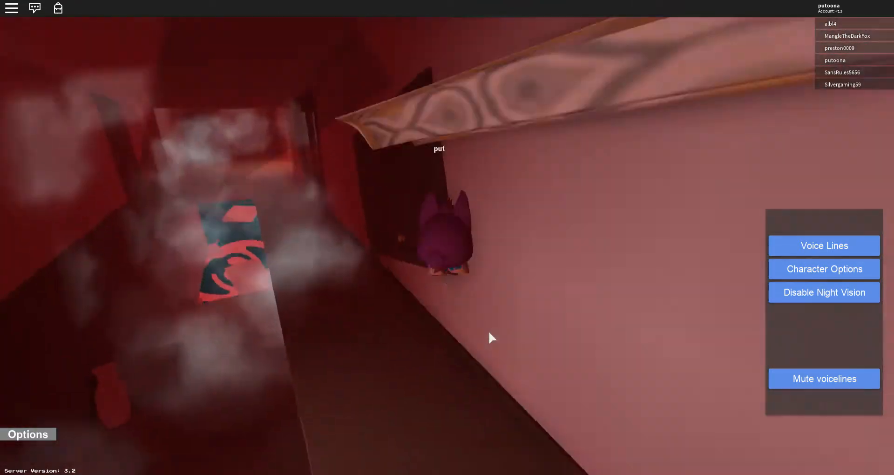
{"action": "key", "text": "w"}
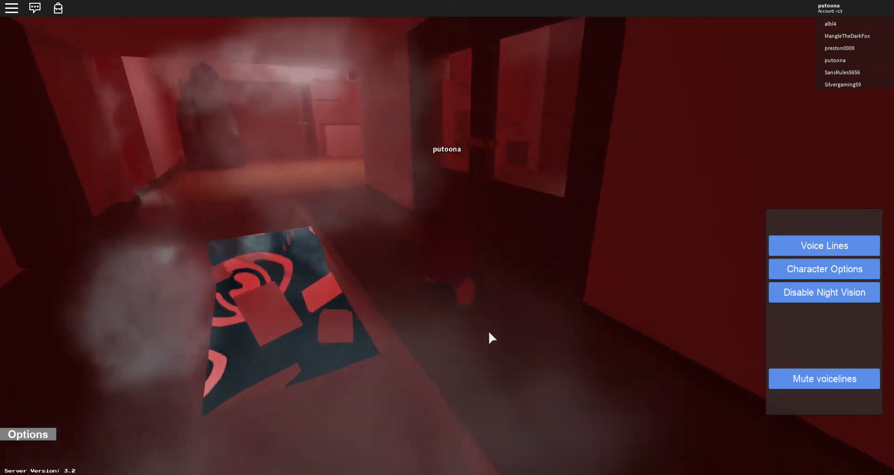
- Cross the lit carpeted room and dark room, then climb the stairs through the lit doorway
{"action": "key", "text": "w"}
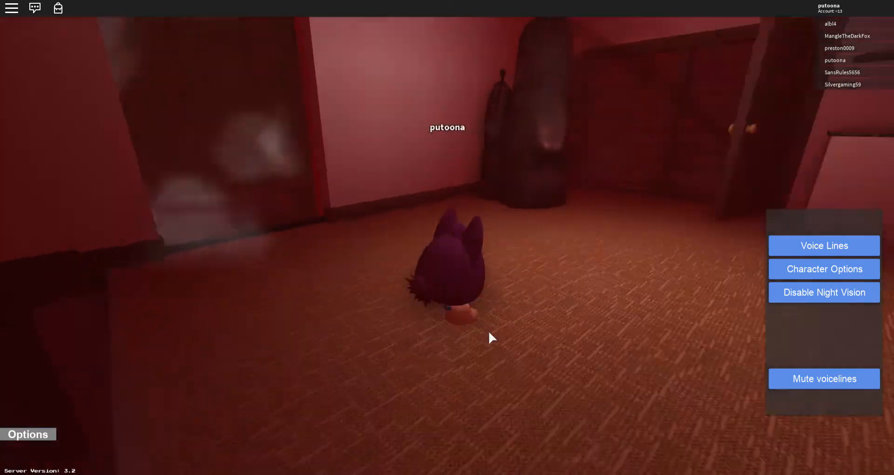
{"action": "key", "text": "w"}
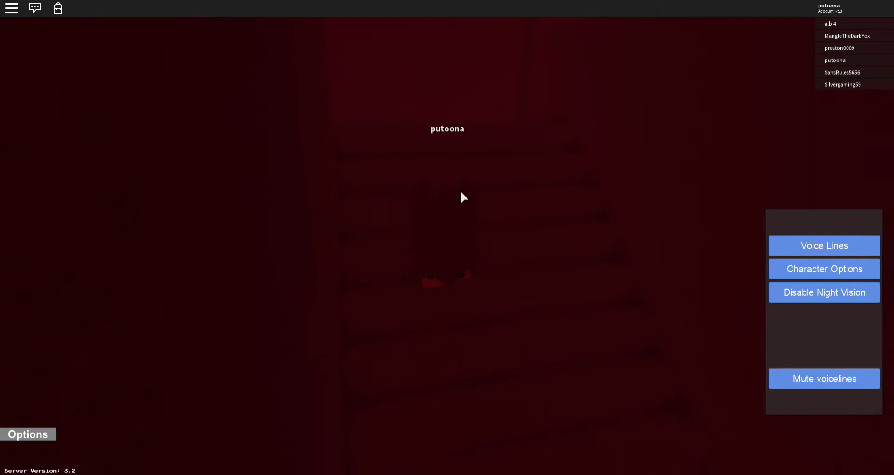
{"action": "key", "text": "w"}
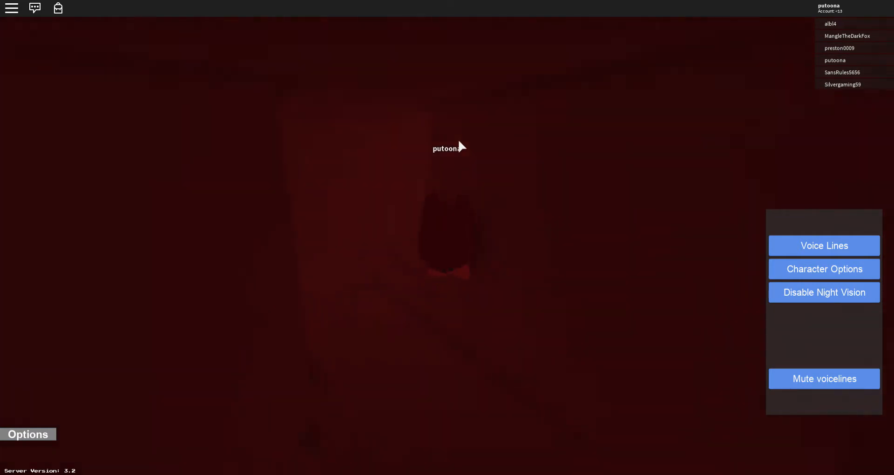
{"action": "key", "text": "w"}
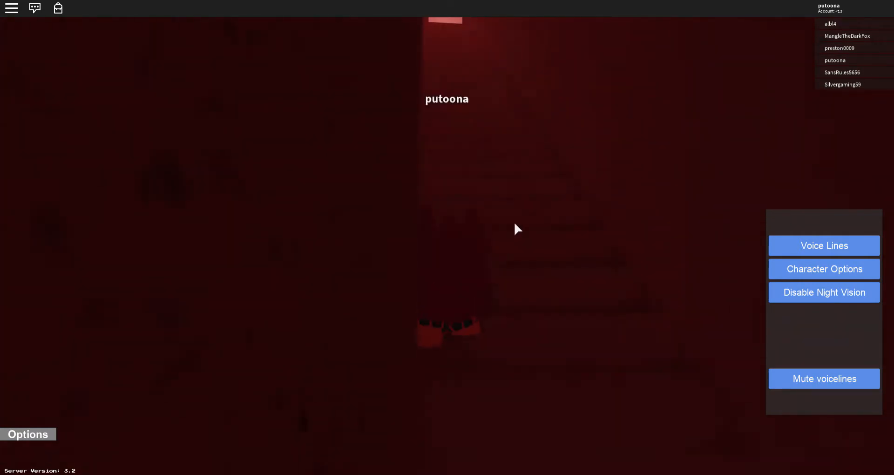
{"action": "key", "text": "w"}
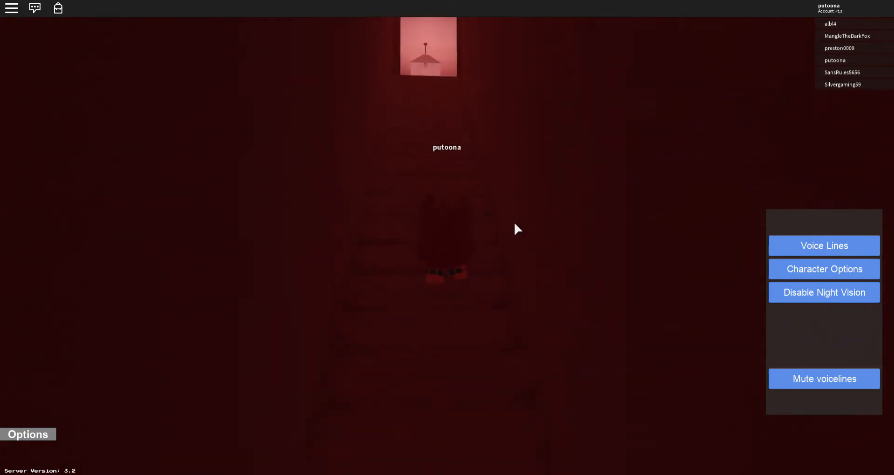
{"action": "key", "text": "w"}
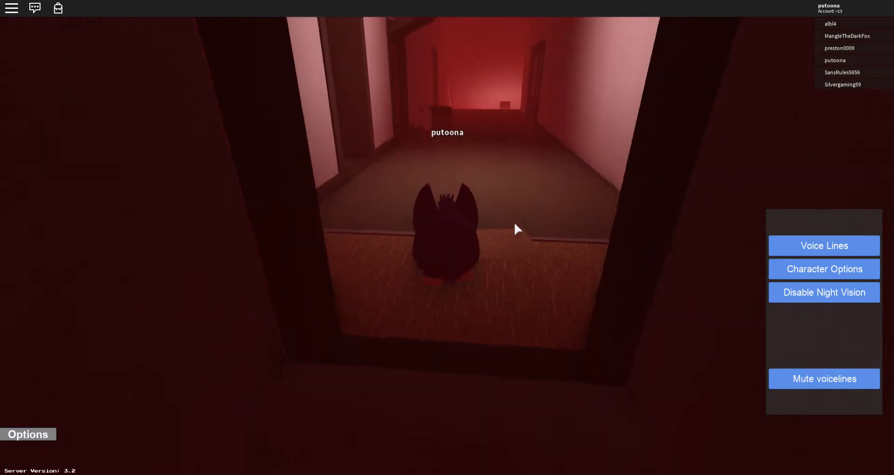
- Pass the fridge and walk through the Christmas-tree room into the lit hallway
{"action": "key", "text": "w"}
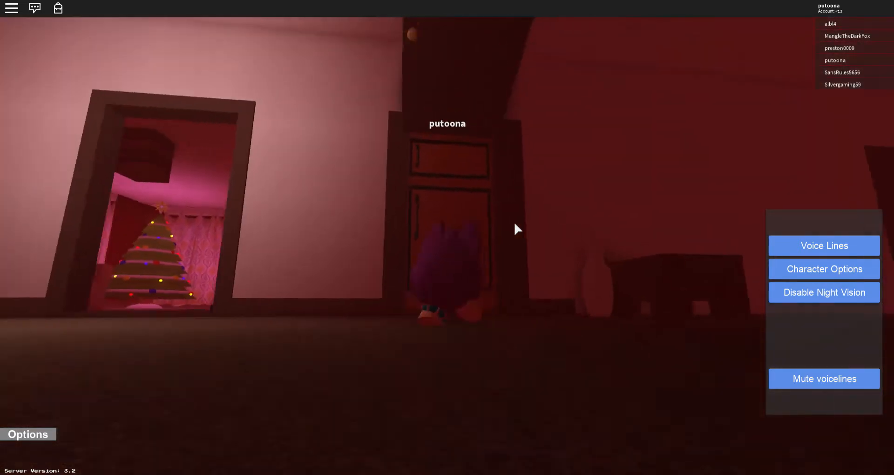
{"action": "key", "text": "w"}
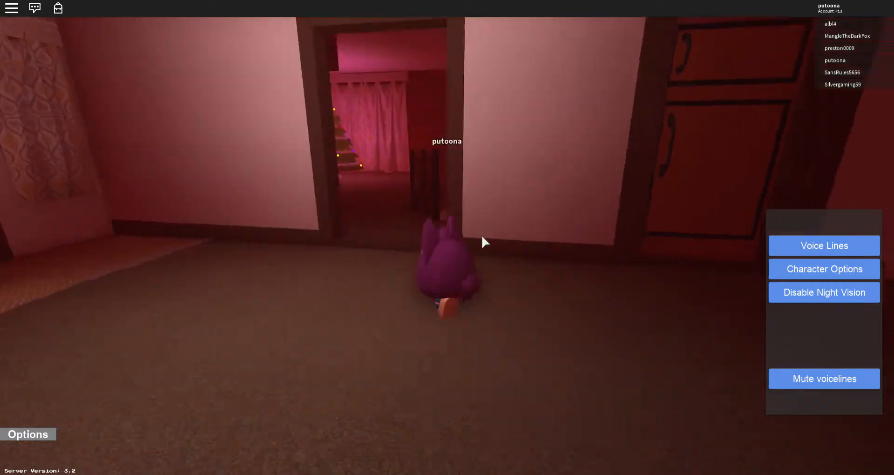
{"action": "key", "text": "w"}
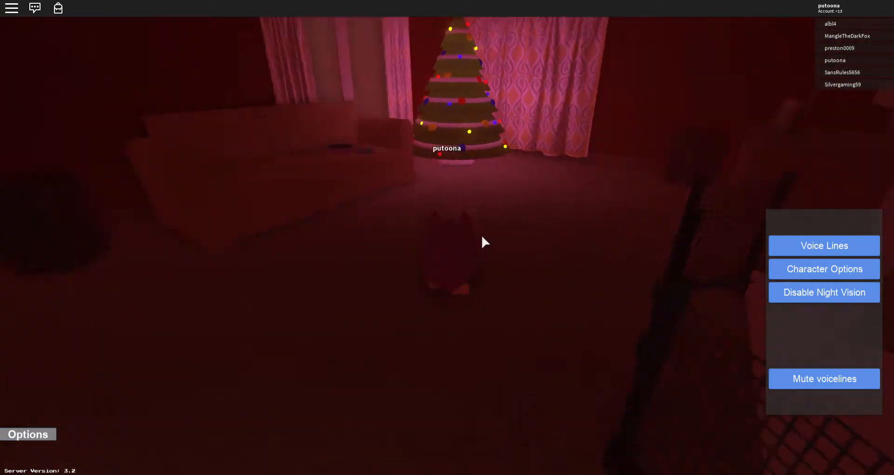
{"action": "key", "text": "w"}
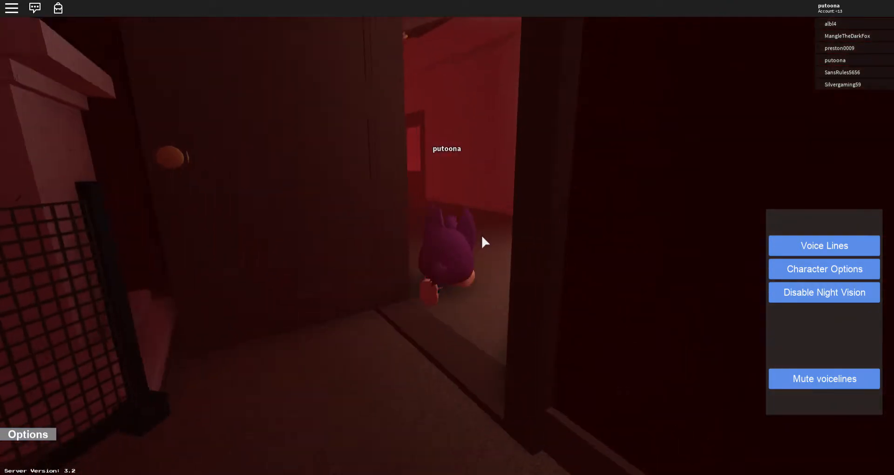
- Go down the darker corridor, across the lit carpet area and through the doorway into the rug room
{"action": "key", "text": "w"}
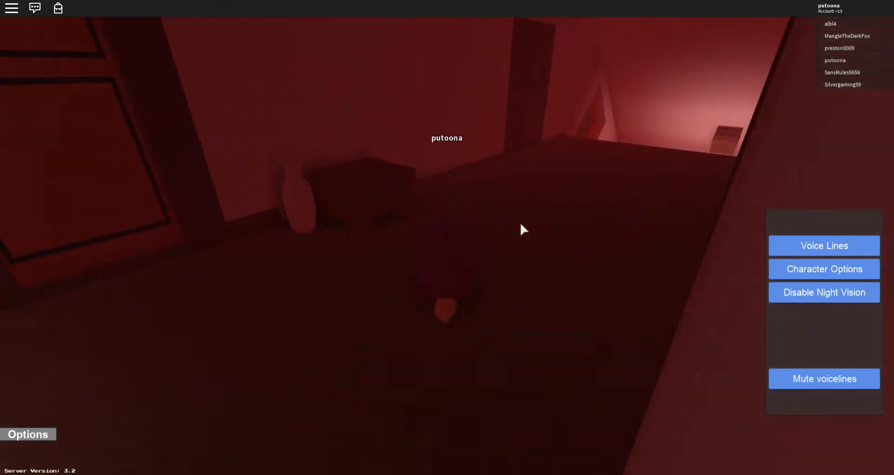
{"action": "key", "text": "w"}
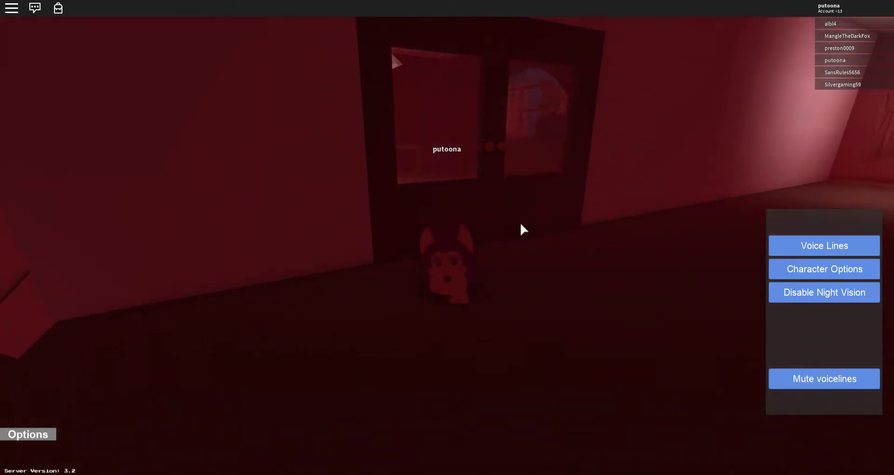
{"action": "key", "text": "w"}
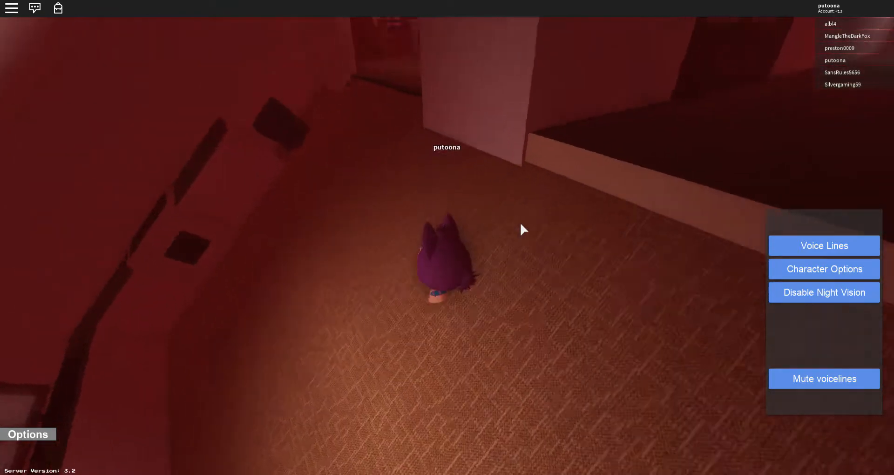
{"action": "key", "text": "w"}
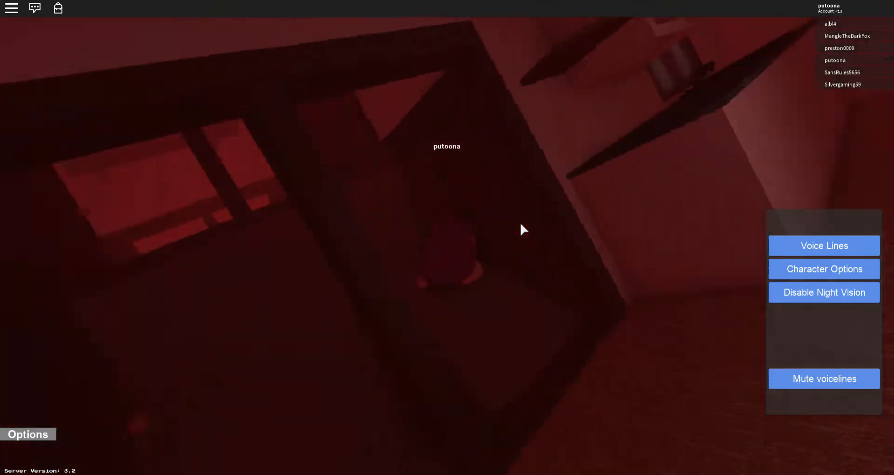
{"action": "key", "text": "w"}
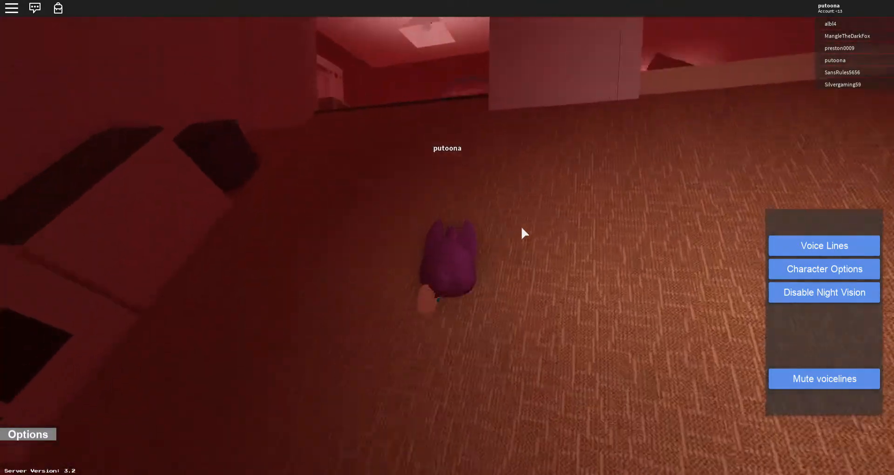
{"action": "key", "text": "w"}
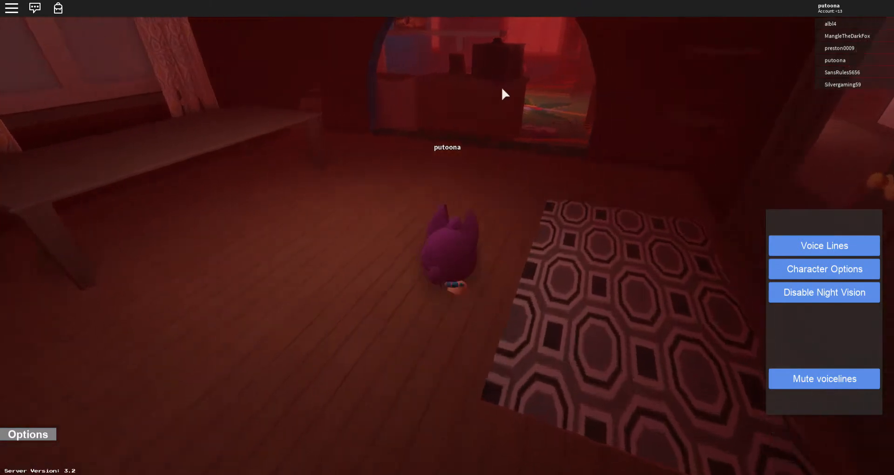
- Cross the alphabet rug and pass through the tunnel into the wooden-floored room
{"action": "key", "text": "w"}
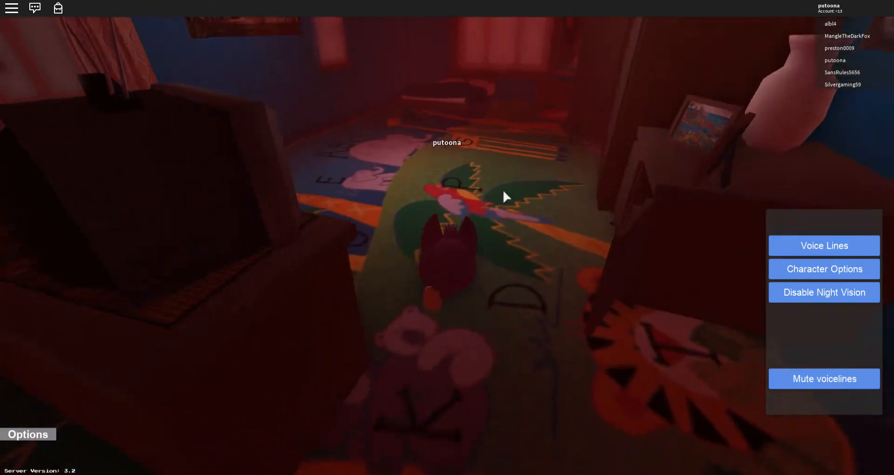
{"action": "key", "text": "w"}
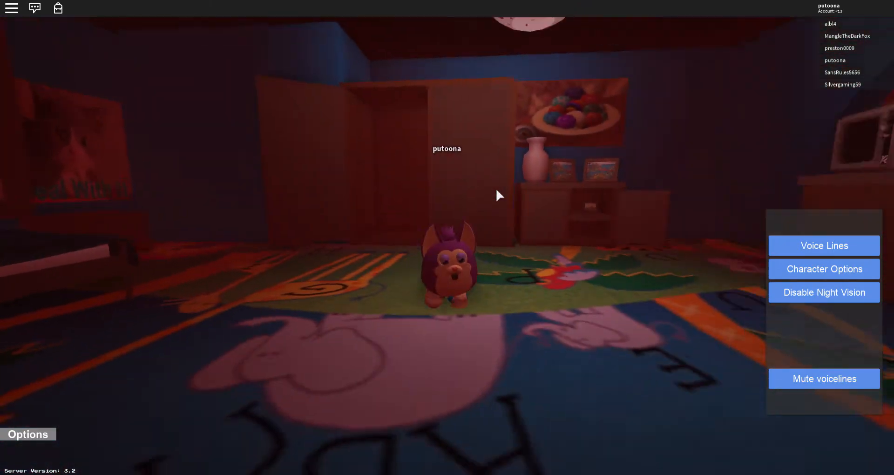
{"action": "key", "text": "w"}
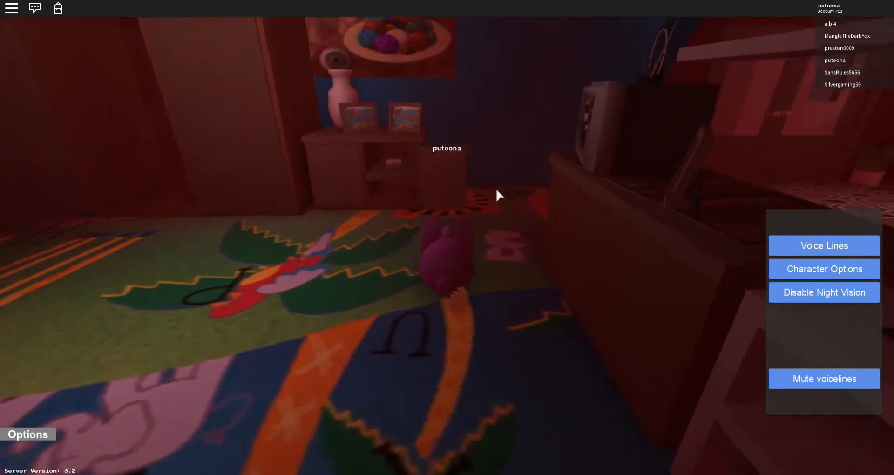
{"action": "key", "text": "w"}
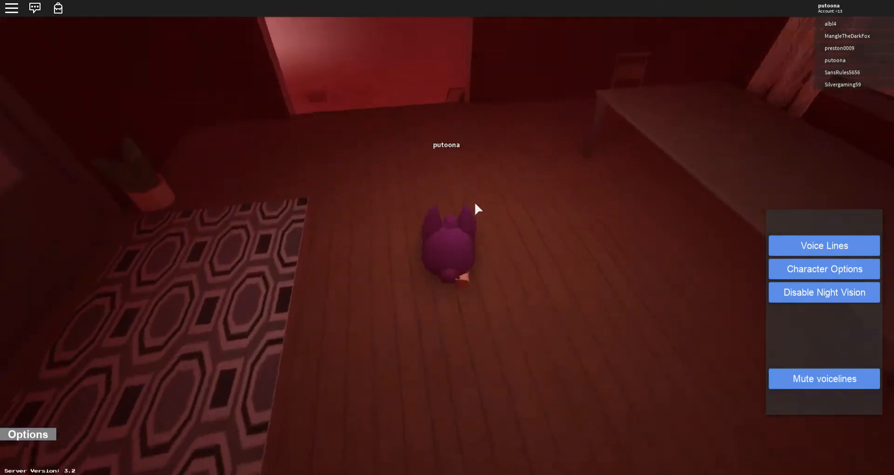
- Walk through the wooden room and step into the dark doorway, heading down the corridor
{"action": "key", "text": "w"}
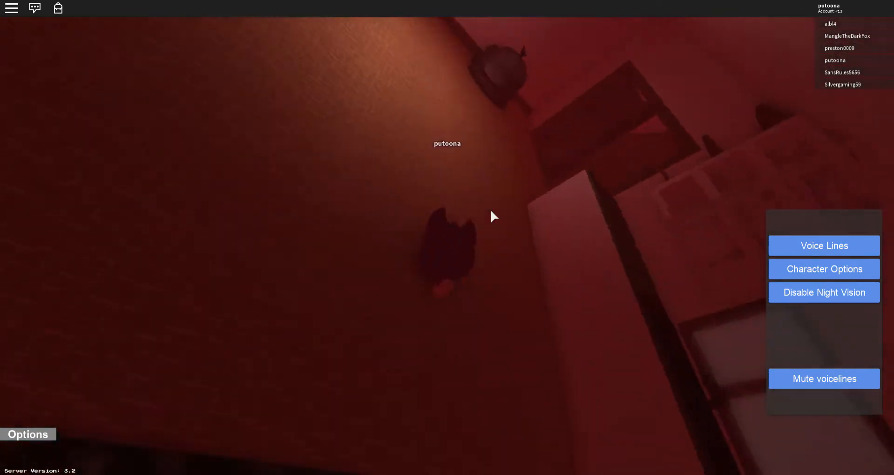
{"action": "key", "text": "w"}
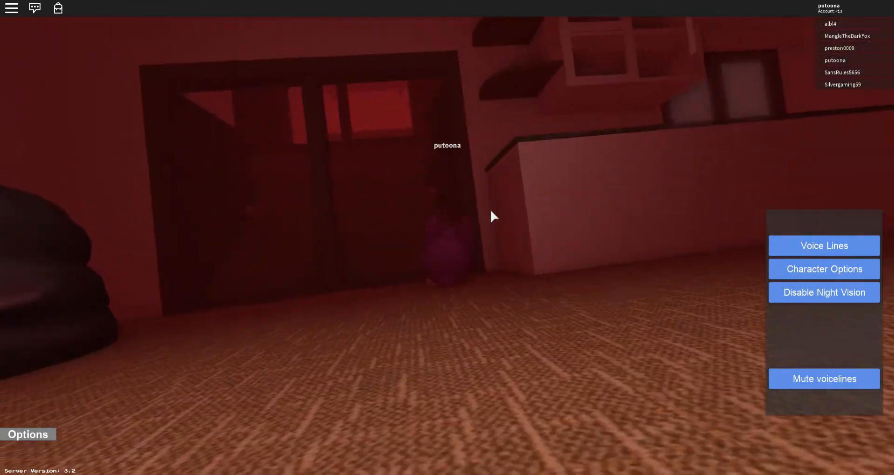
{"action": "key", "text": "w"}
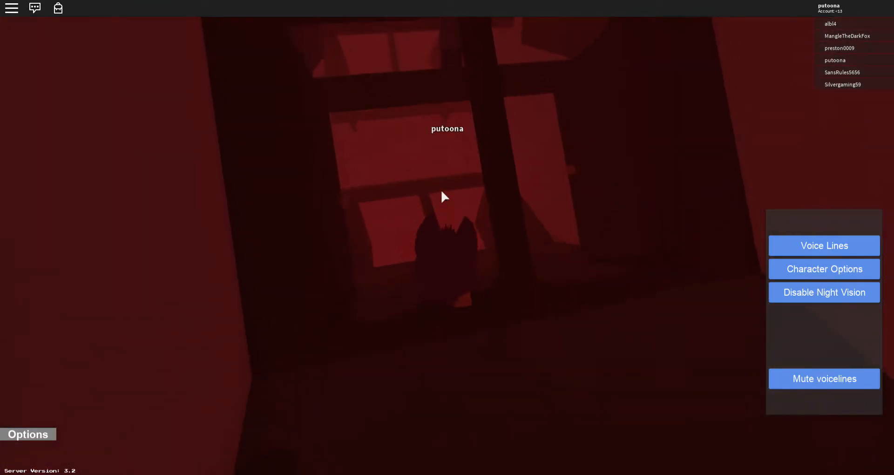
{"action": "key", "text": "w"}
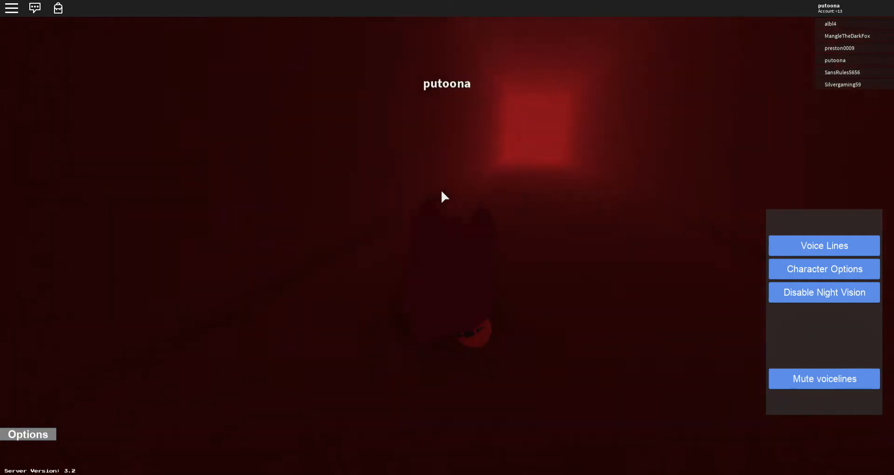
- Advance down the dark corridor toward the glowing doorway
{"action": "key", "text": "w"}
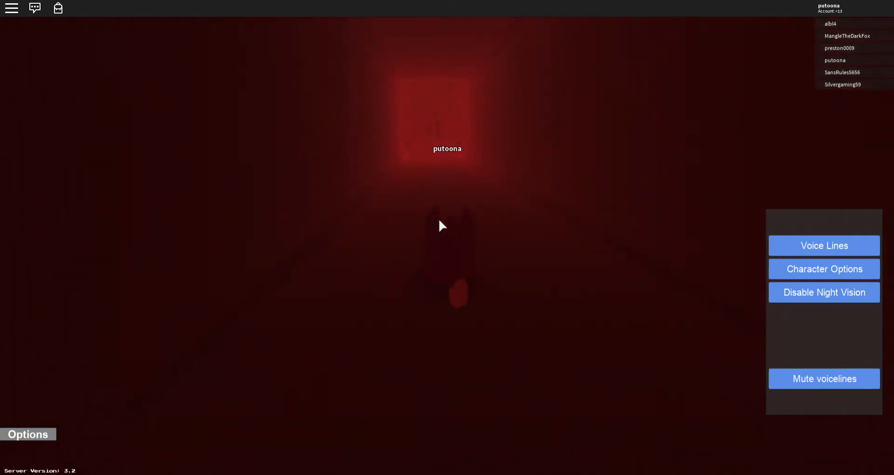
{"action": "key", "text": "w"}
{"action": "key", "text": "w"}
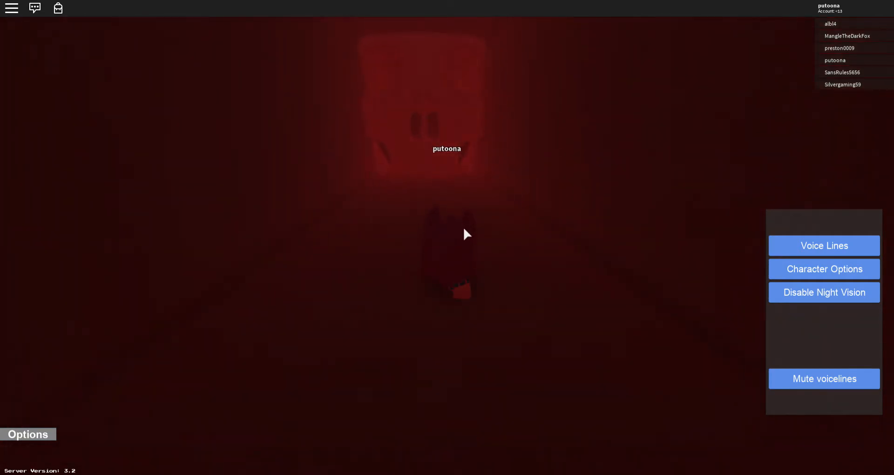
{"action": "key", "text": "w"}
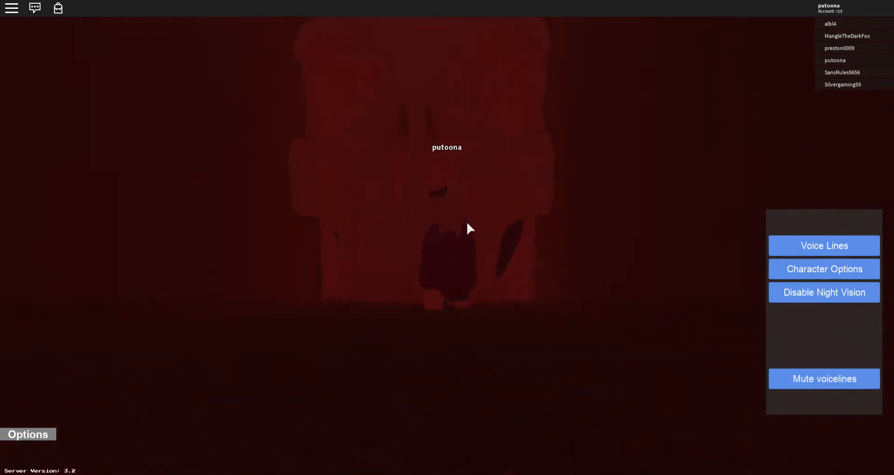
{"action": "scroll", "coordinate": [467, 221], "scroll_direction": "up", "scroll_amount": 3}
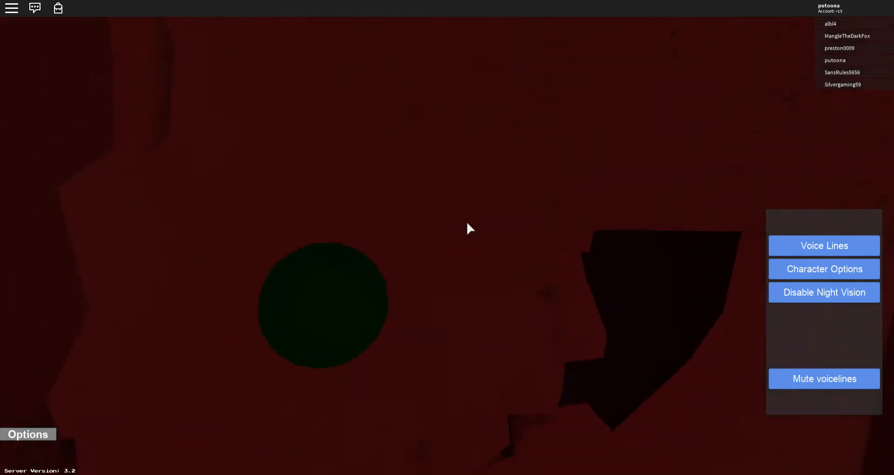
{"action": "scroll", "coordinate": [467, 222], "scroll_direction": "down", "scroll_amount": 3}
- Walk up beneath the giant skull and turn Tattletail to face the viewer
{"action": "key", "text": "w"}
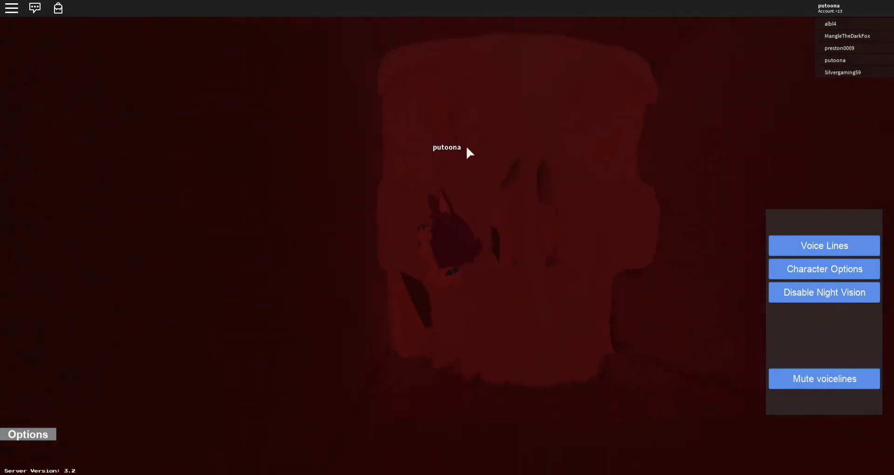
{"action": "key", "text": "w"}
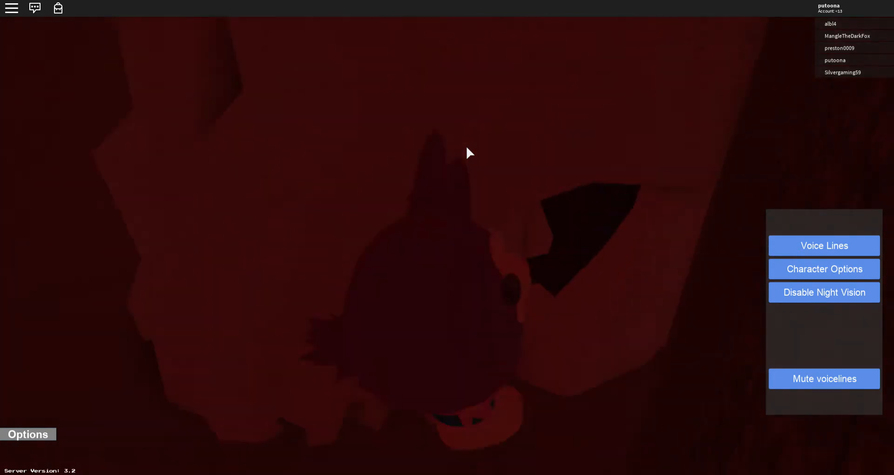
{"action": "key", "text": "w"}
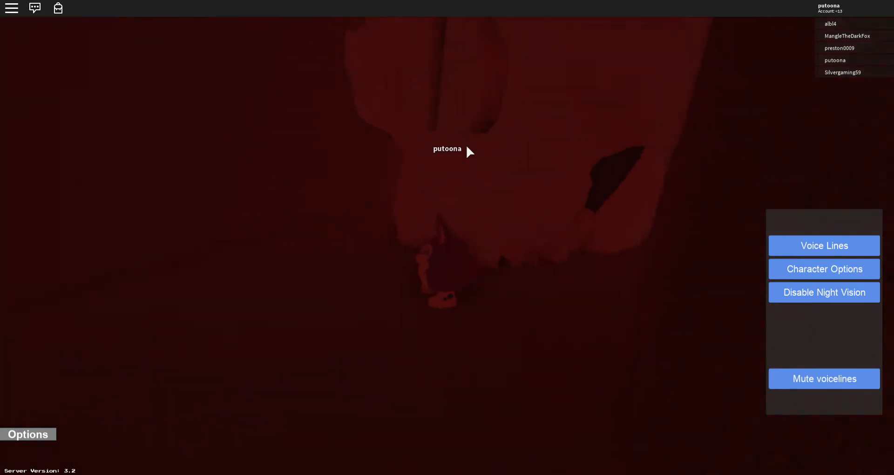
{"action": "key", "text": "w"}
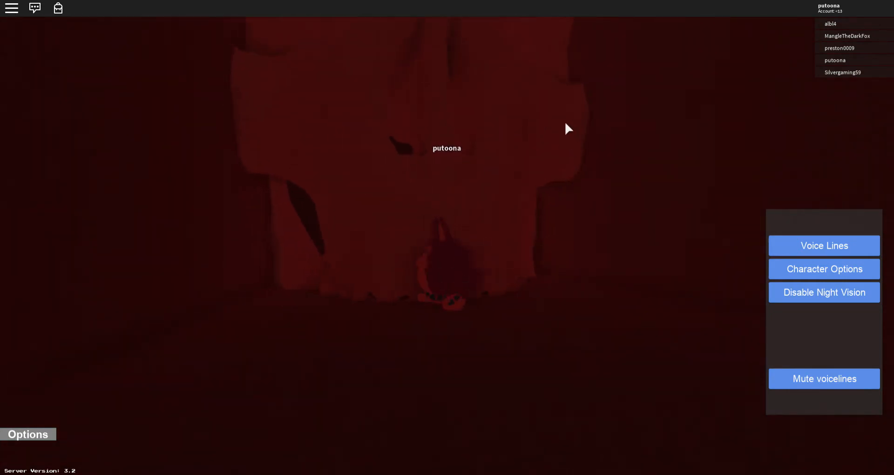
{"action": "key", "text": "s"}
- Walk away along the skull corridor, then turn and come back toward the viewer
{"action": "key", "text": "w"}
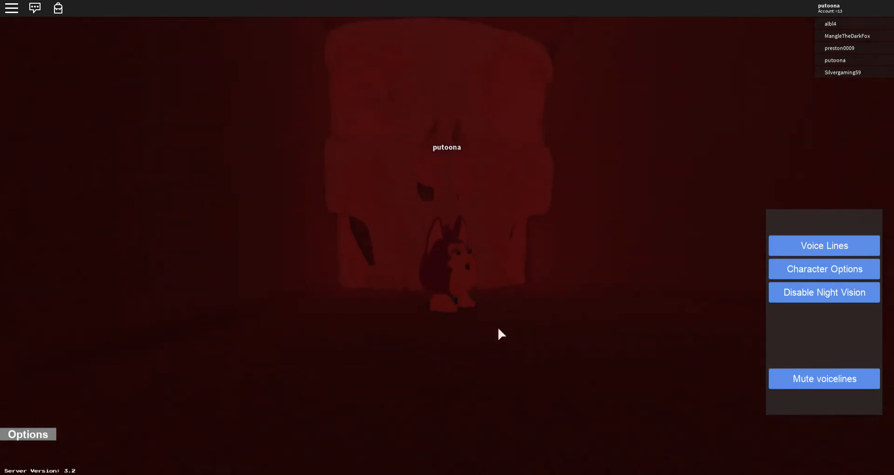
{"action": "key", "text": "w"}
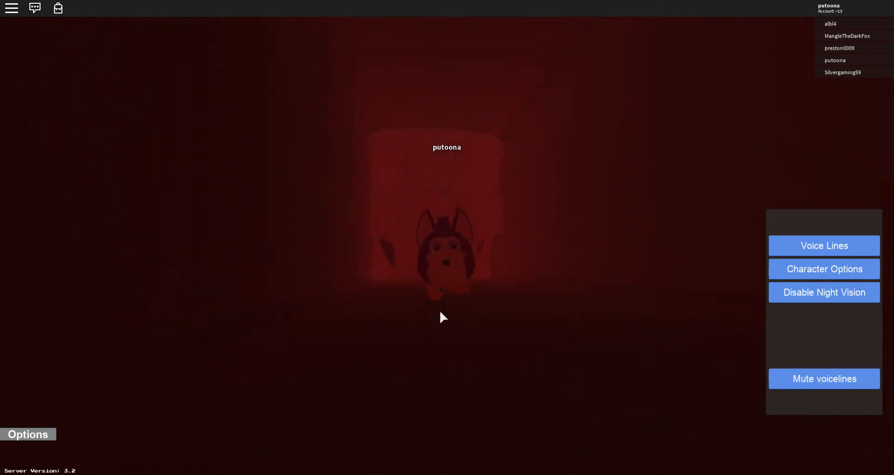
{"action": "key", "text": "s"}
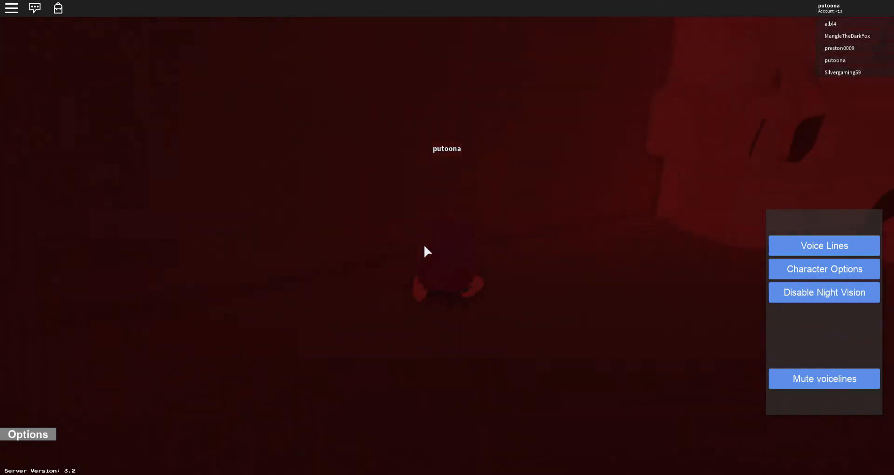
{"action": "key", "text": "s"}
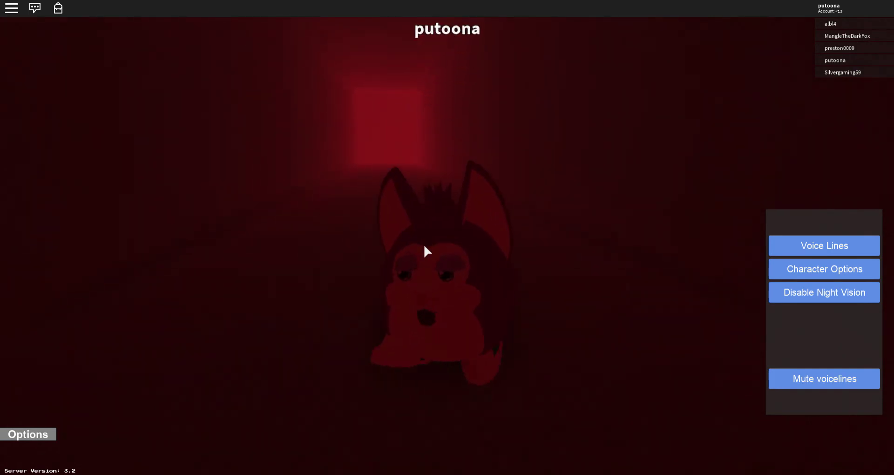
- Pace back and forth in the corridor once more and finish facing the viewer
{"action": "key", "text": "w"}
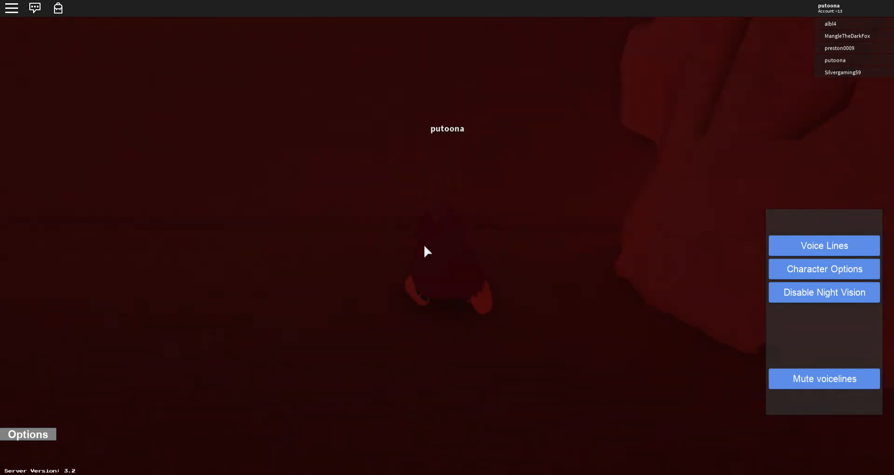
{"action": "key", "text": "s"}
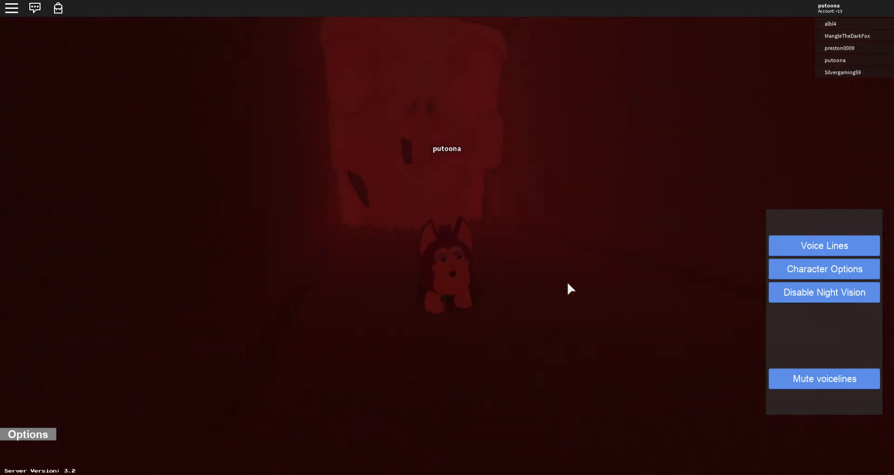
{"action": "key", "text": "w"}
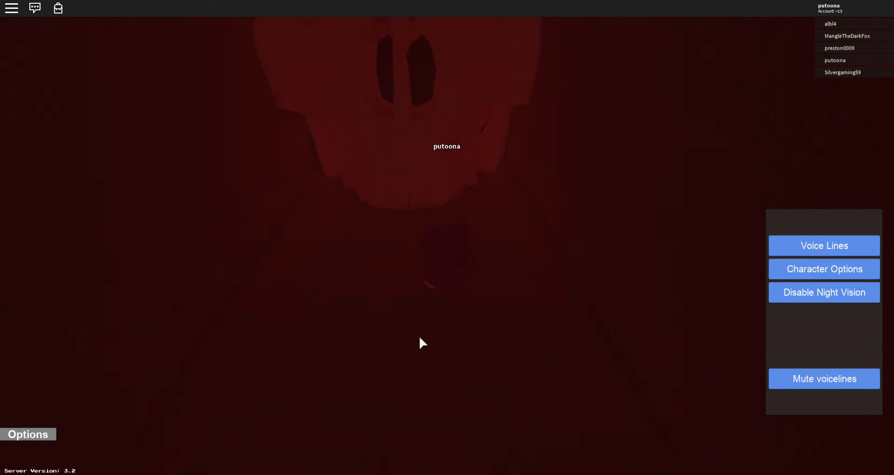
{"action": "key", "text": "s"}
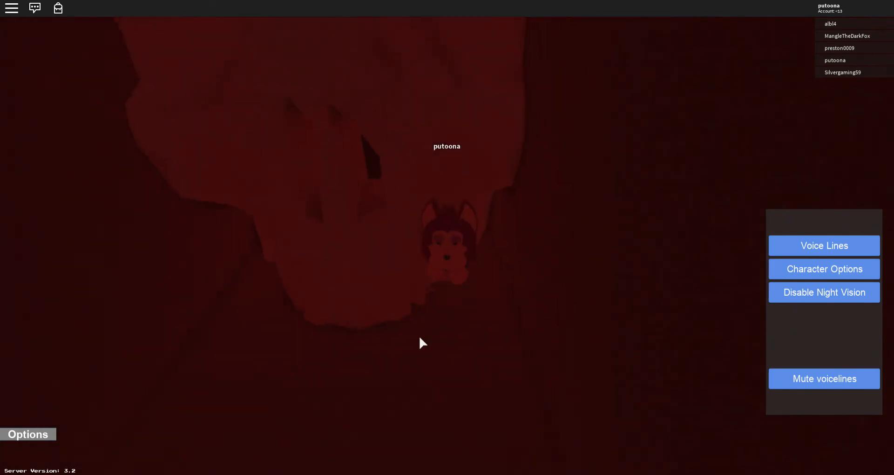